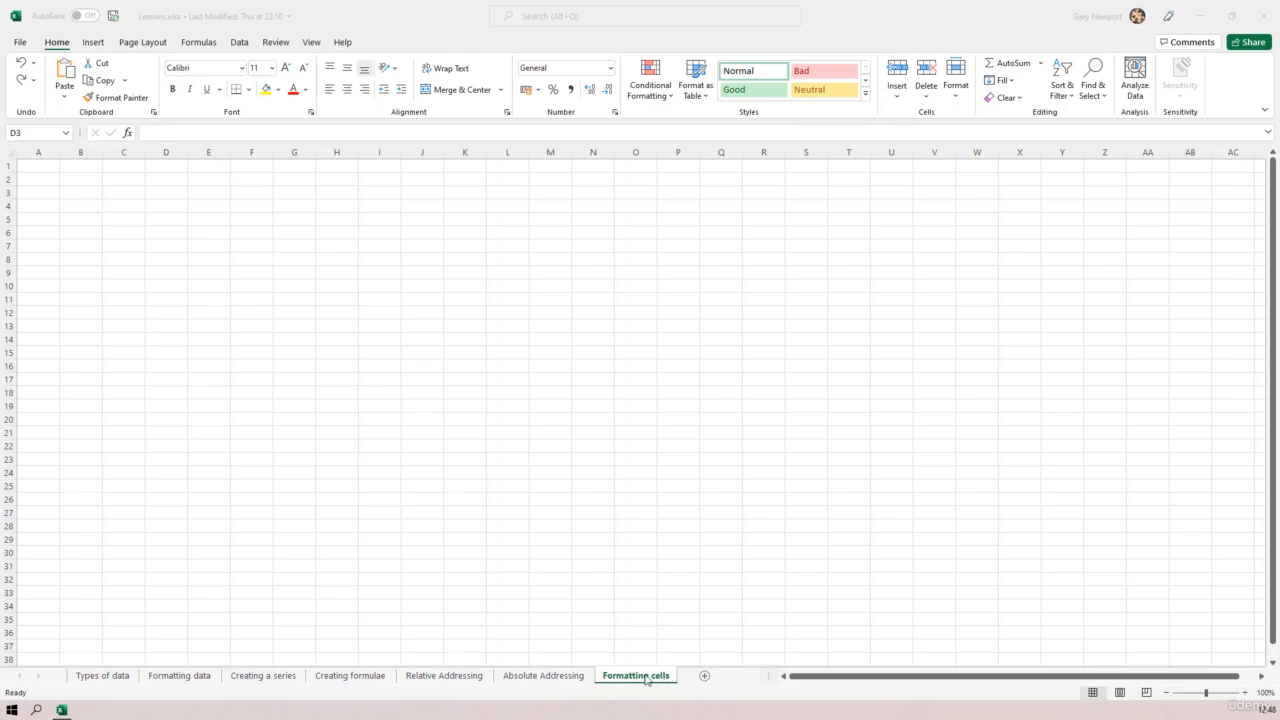
{"action": "double_click", "coordinate": [645, 676]}
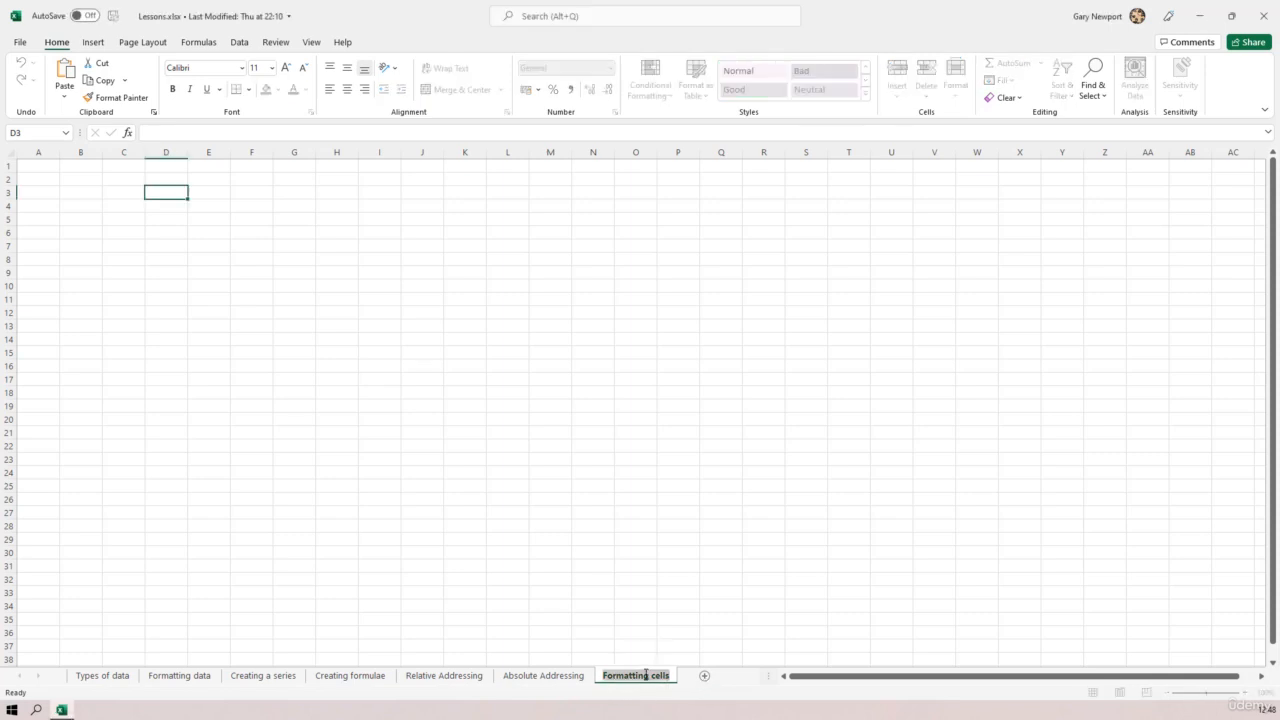
{"action": "key", "text": "Return"}
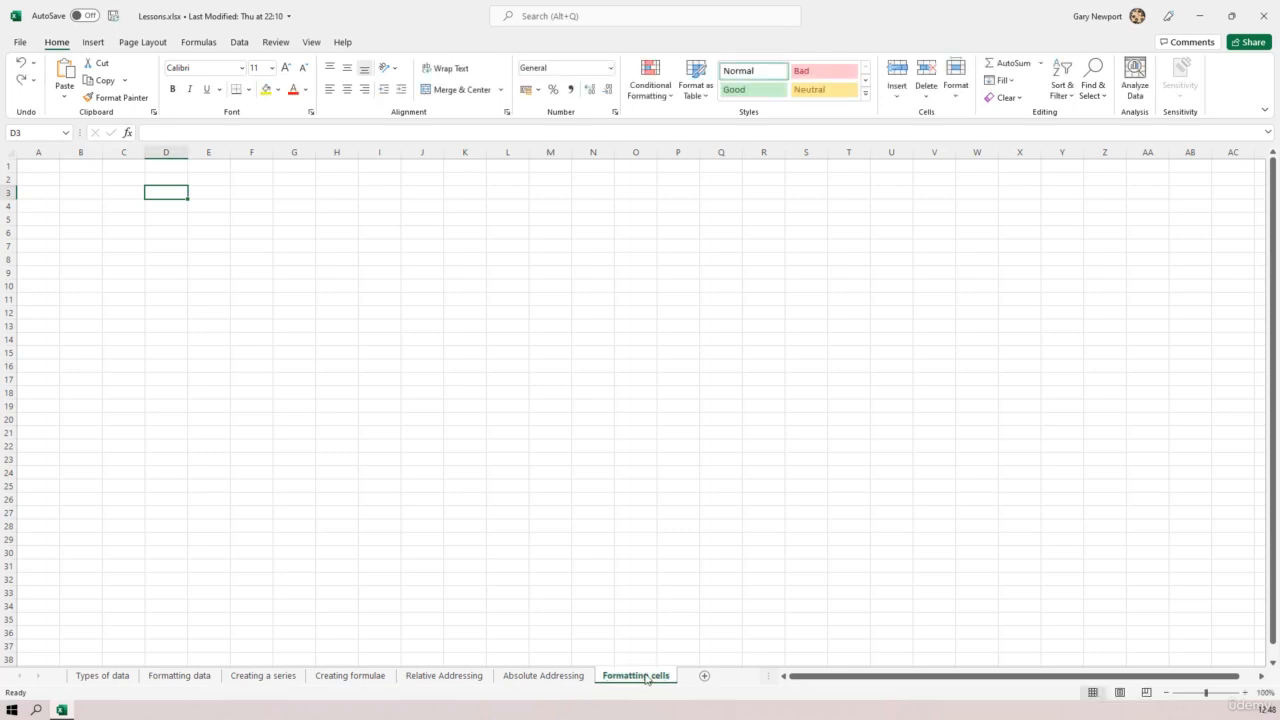
Widen all columns and heighten all rows of the sheet so that every cell is a large square
{"action": "left_click", "coordinate": [7, 152]}
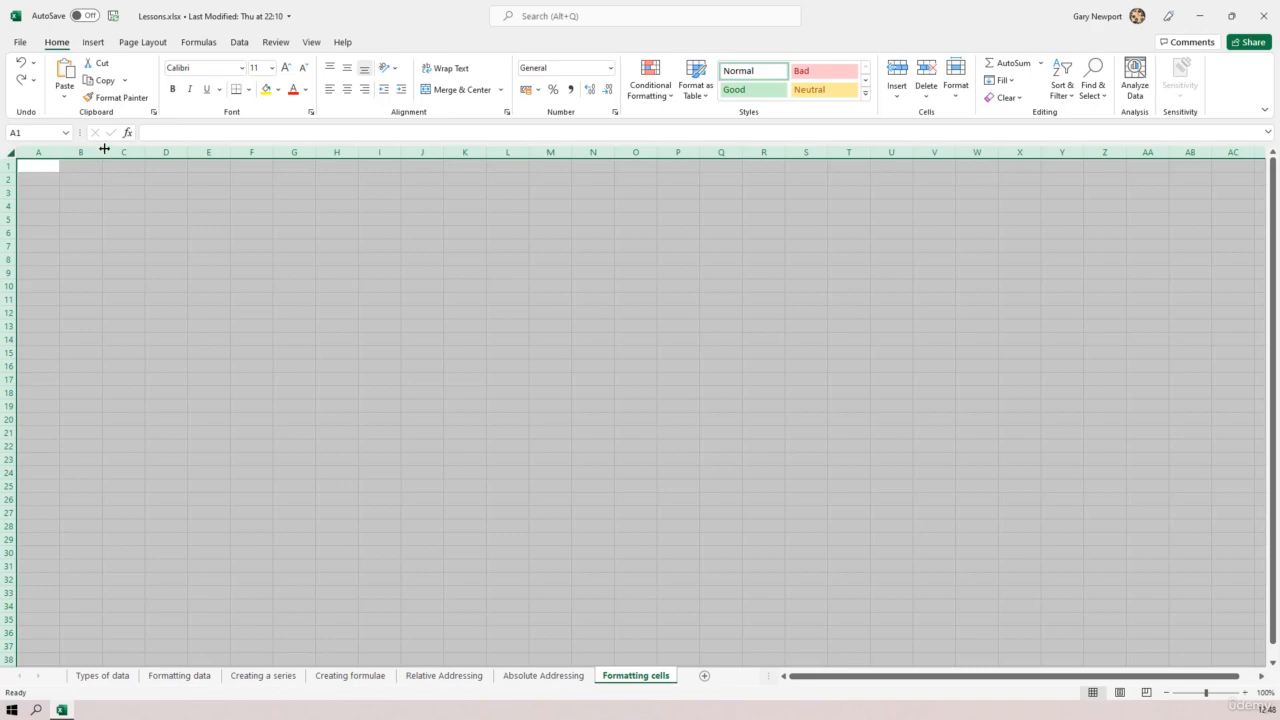
{"action": "left_click_drag", "start_coordinate": [102, 151], "coordinate": [125, 151]}
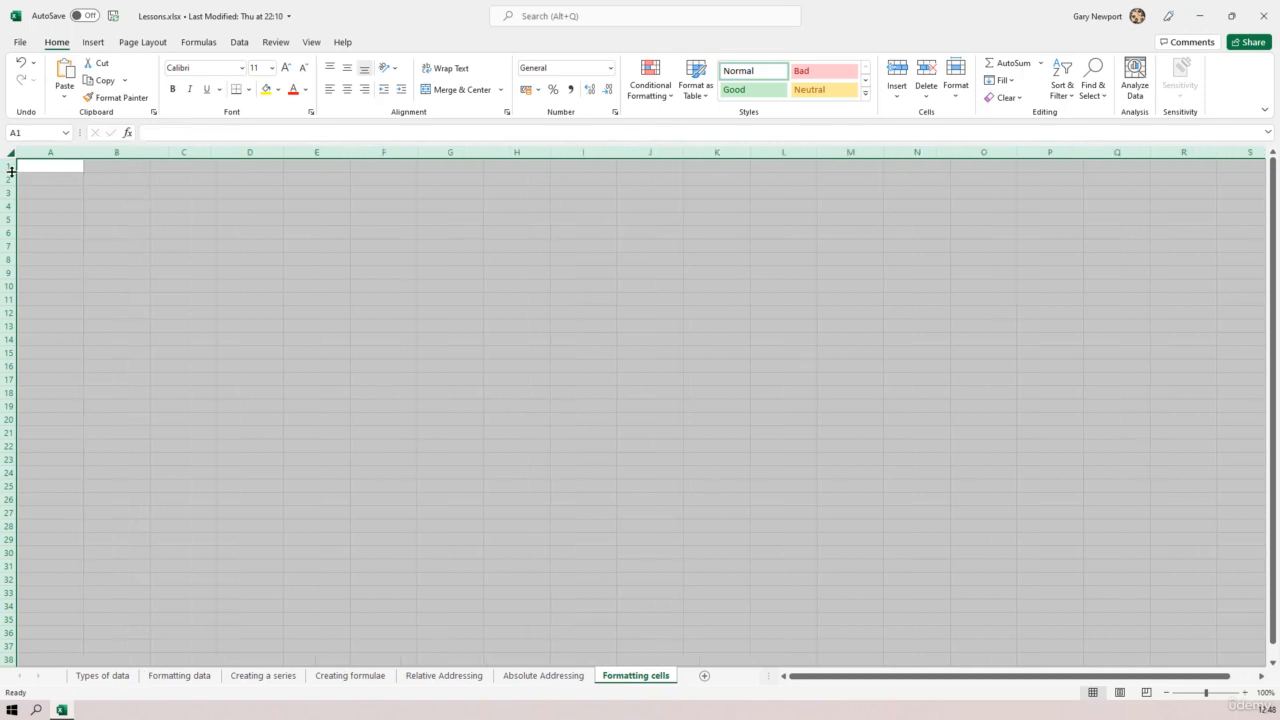
{"action": "left_click_drag", "start_coordinate": [11, 172], "coordinate": [11, 225]}
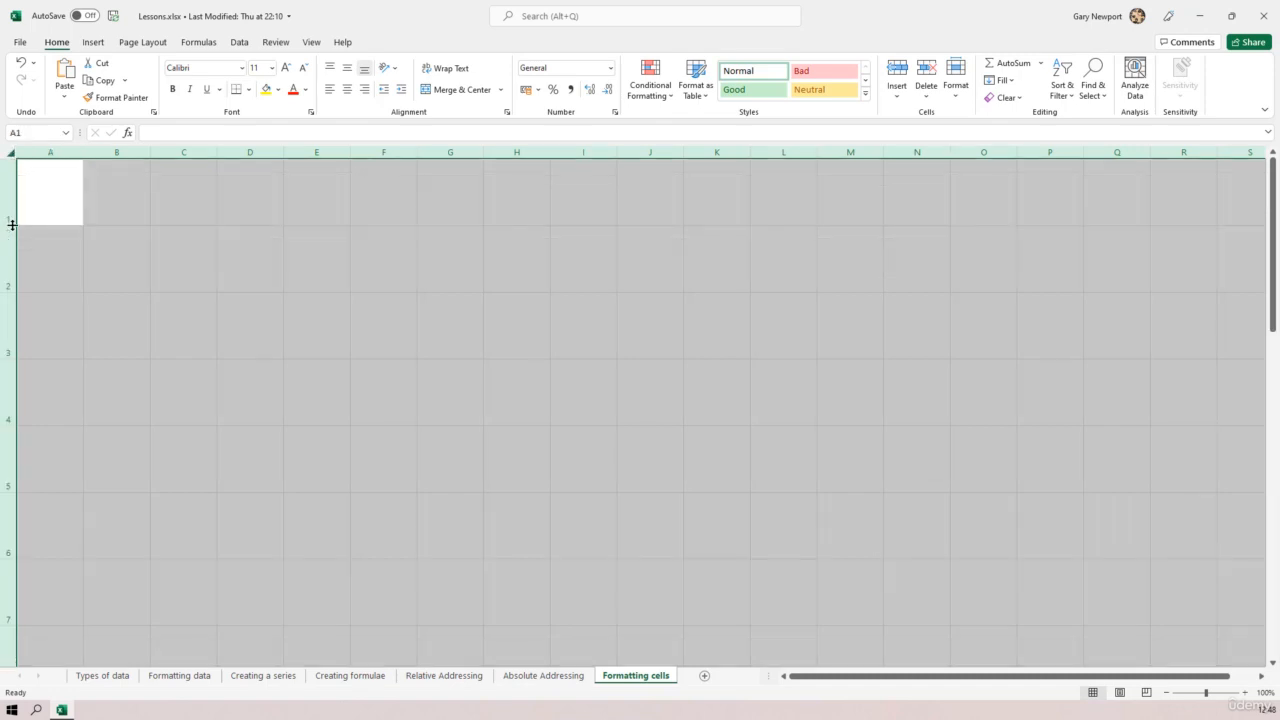
{"action": "left_click", "coordinate": [251, 313]}
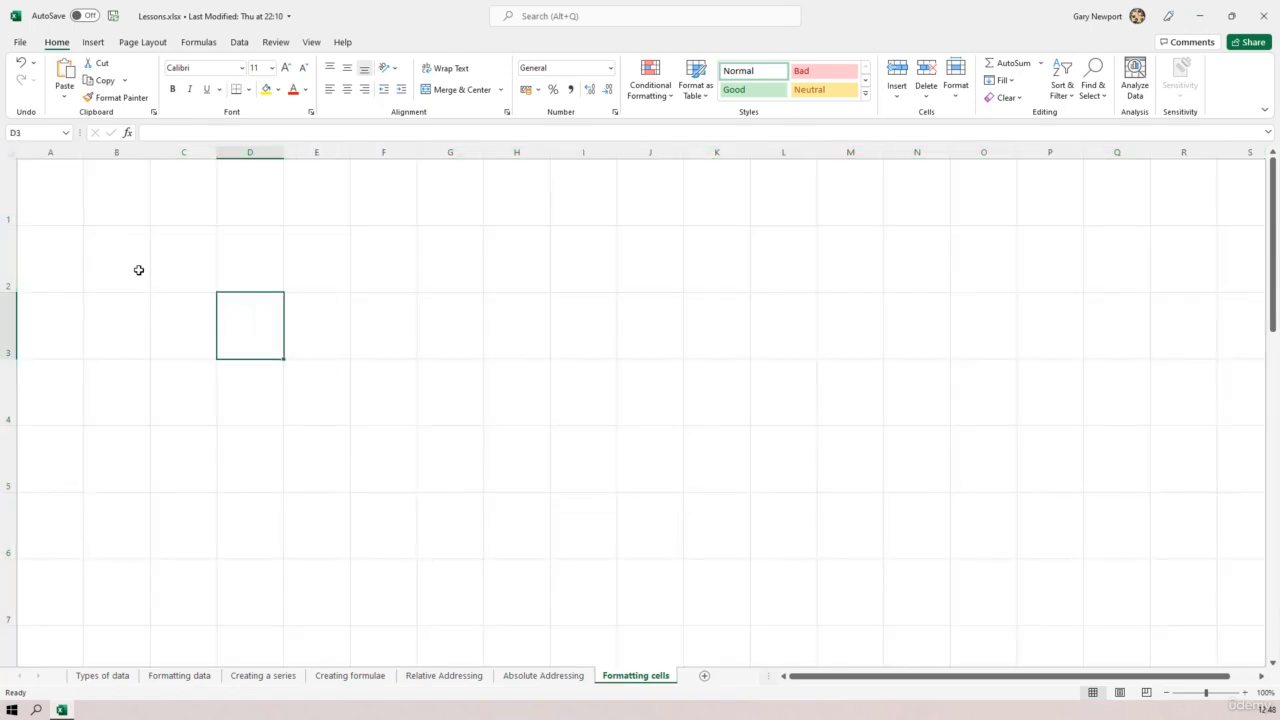
Apply thin inside and outline borders in the automatic colour to the range B2:E5
{"action": "left_click_drag", "start_coordinate": [117, 271], "coordinate": [303, 443]}
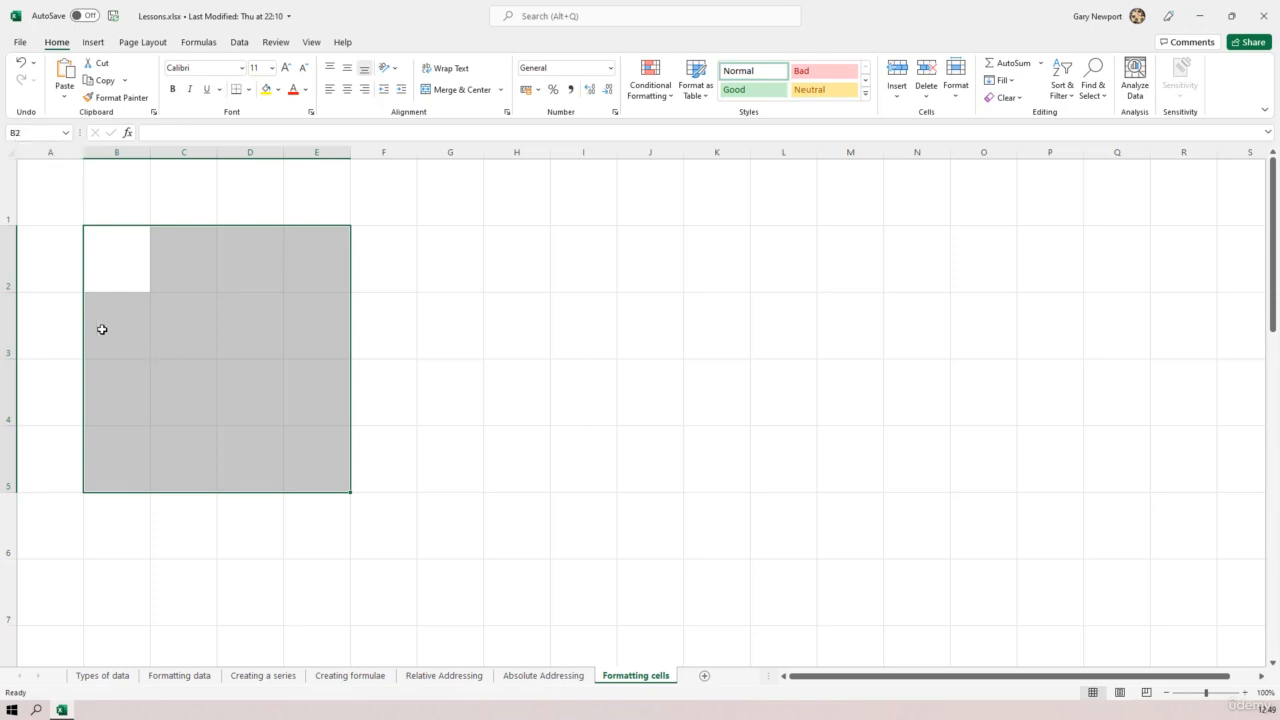
{"action": "left_click", "coordinate": [251, 91]}
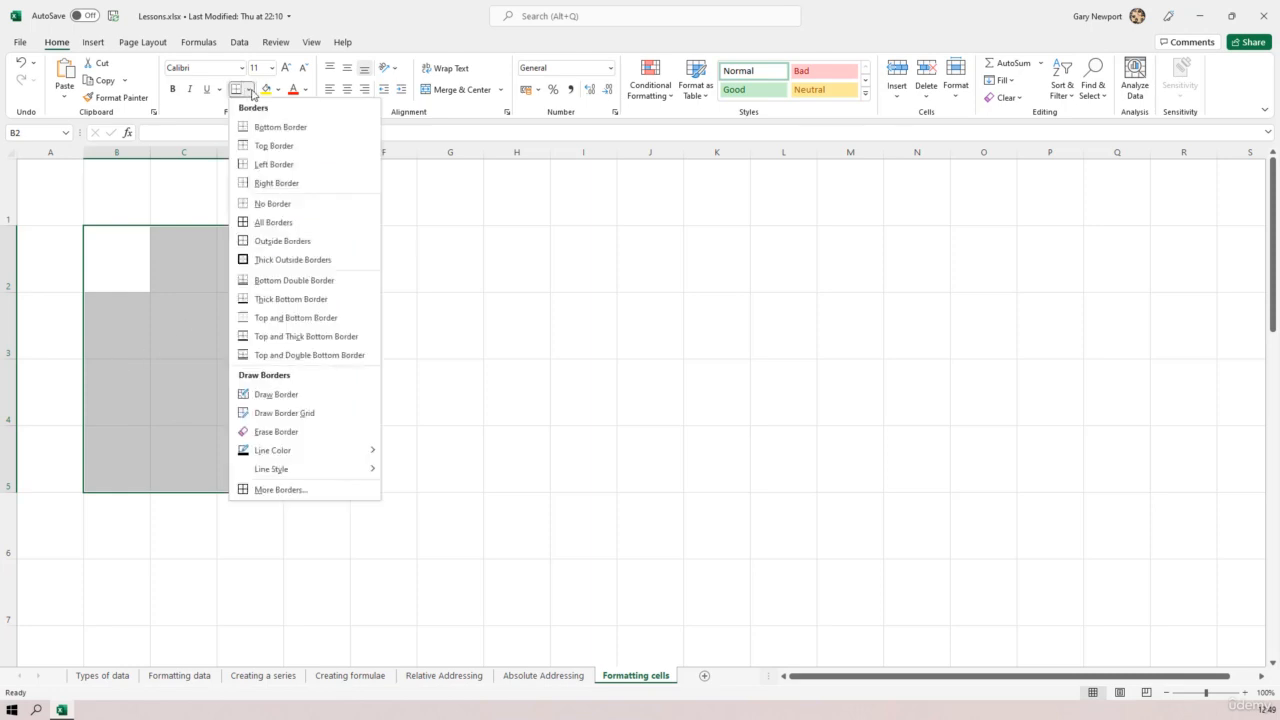
{"action": "left_click", "coordinate": [298, 492]}
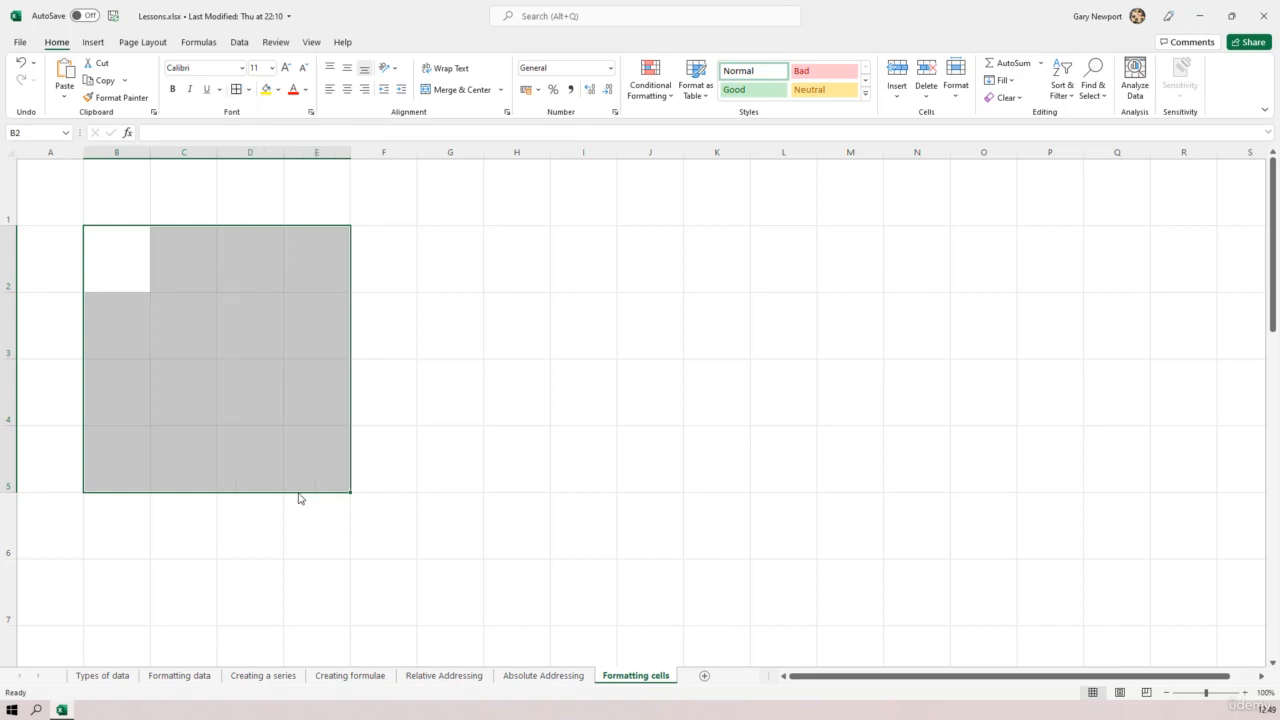
{"action": "left_click", "coordinate": [675, 280]}
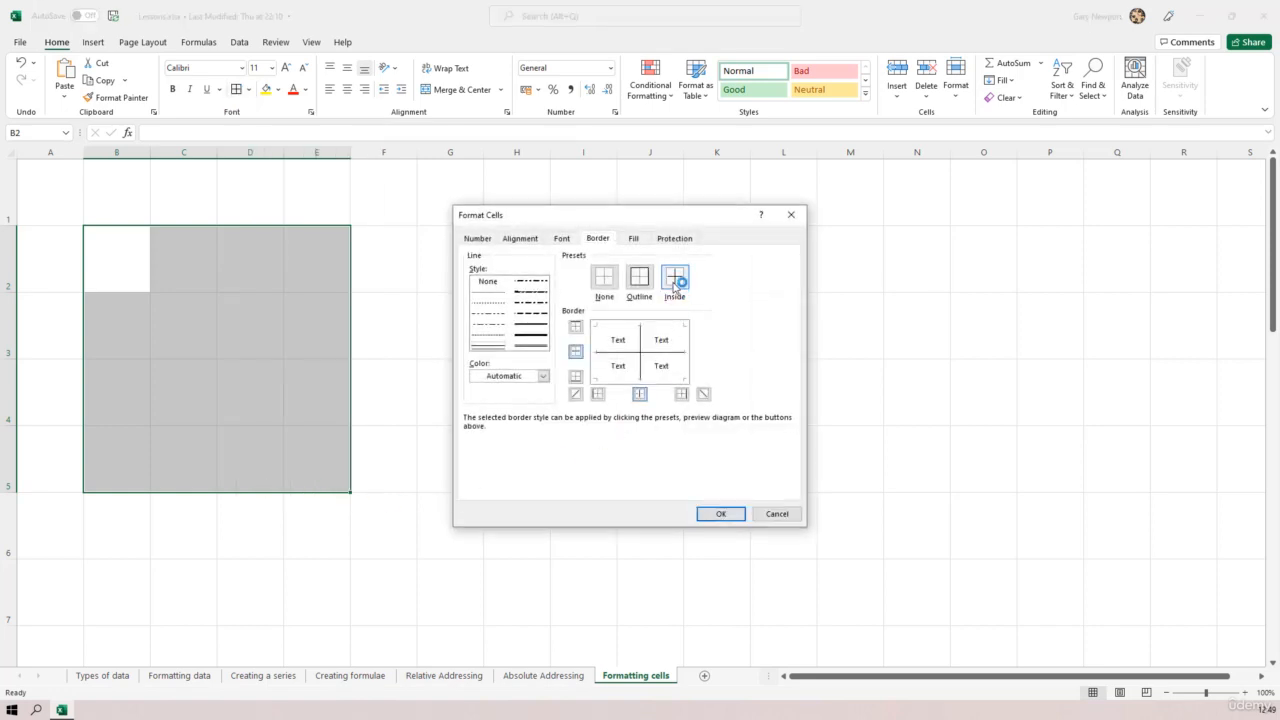
{"action": "left_click", "coordinate": [639, 277]}
{"action": "left_click", "coordinate": [722, 515]}
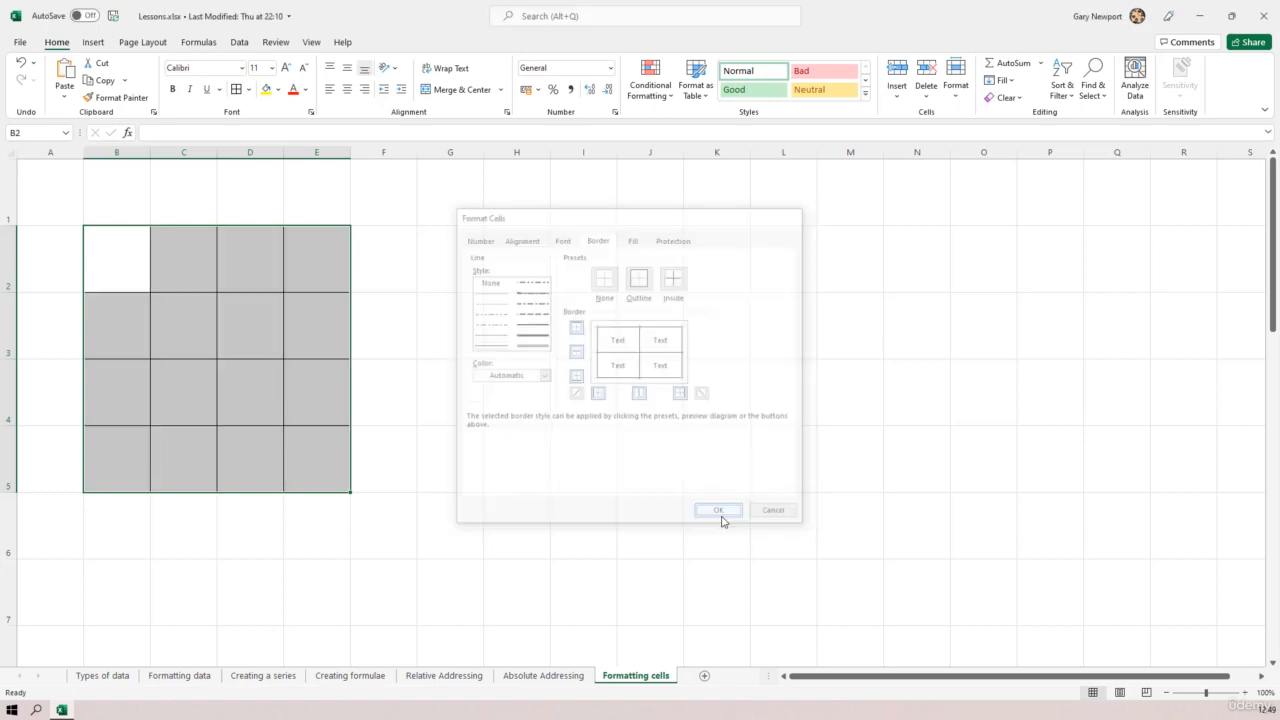
{"action": "left_click", "coordinate": [477, 389]}
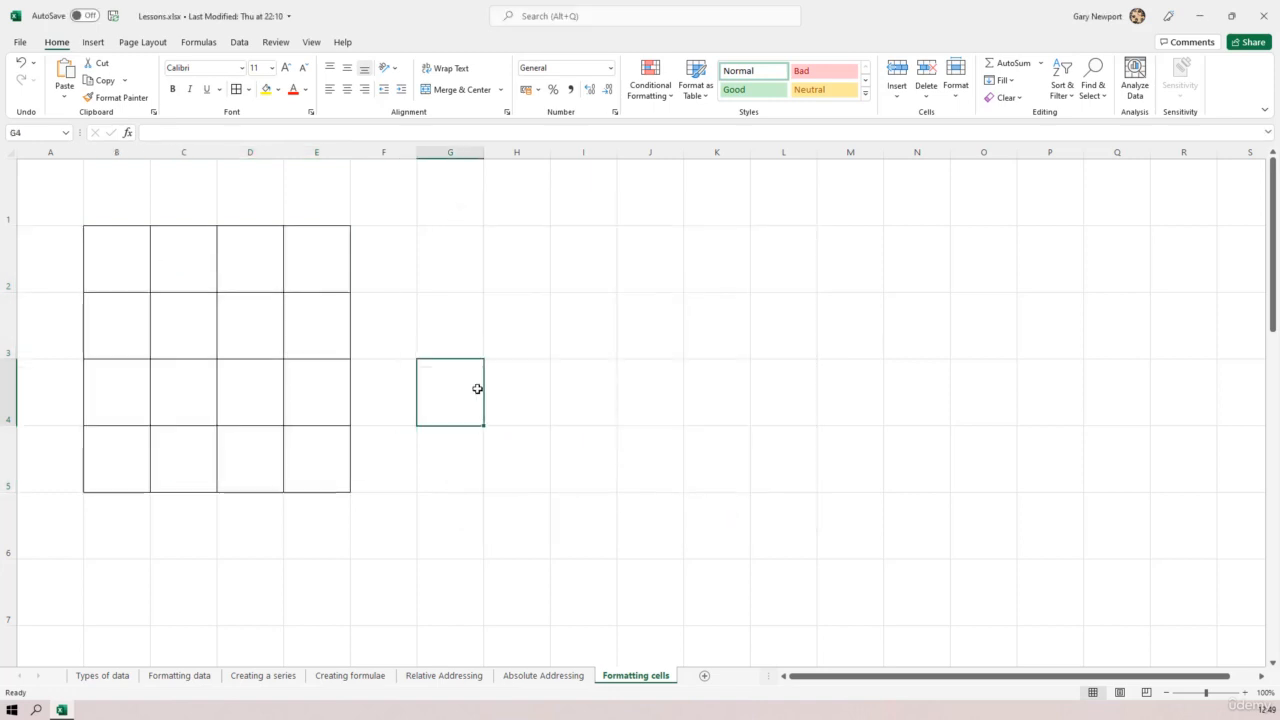
{"action": "left_click", "coordinate": [118, 262]}
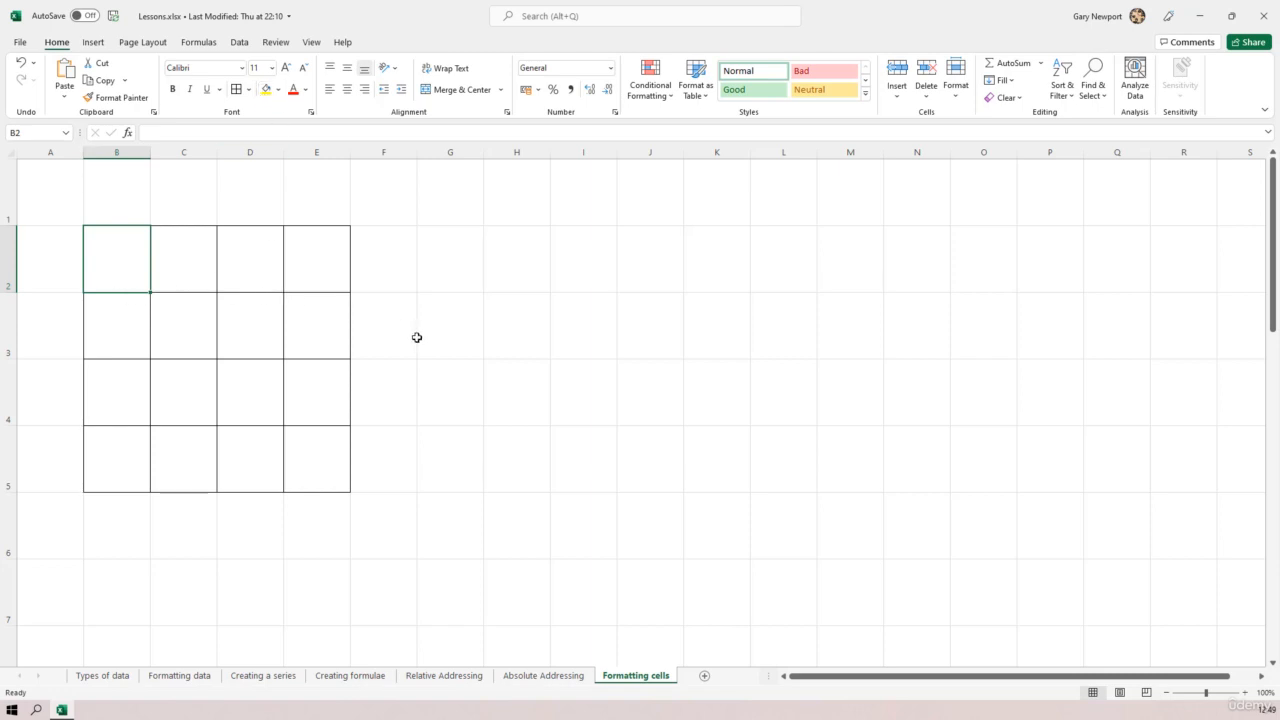
{"action": "type", "text": "A"}
{"action": "key", "text": "Tab"}
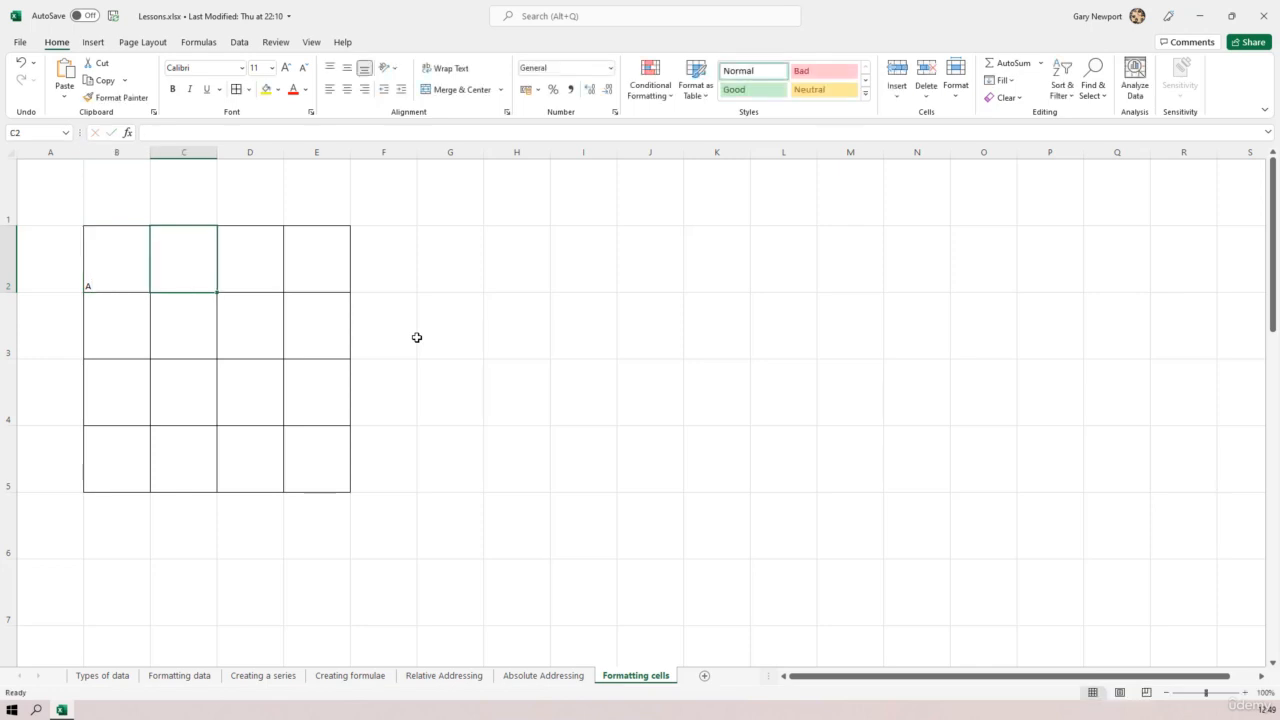
{"action": "type", "text": "B"}
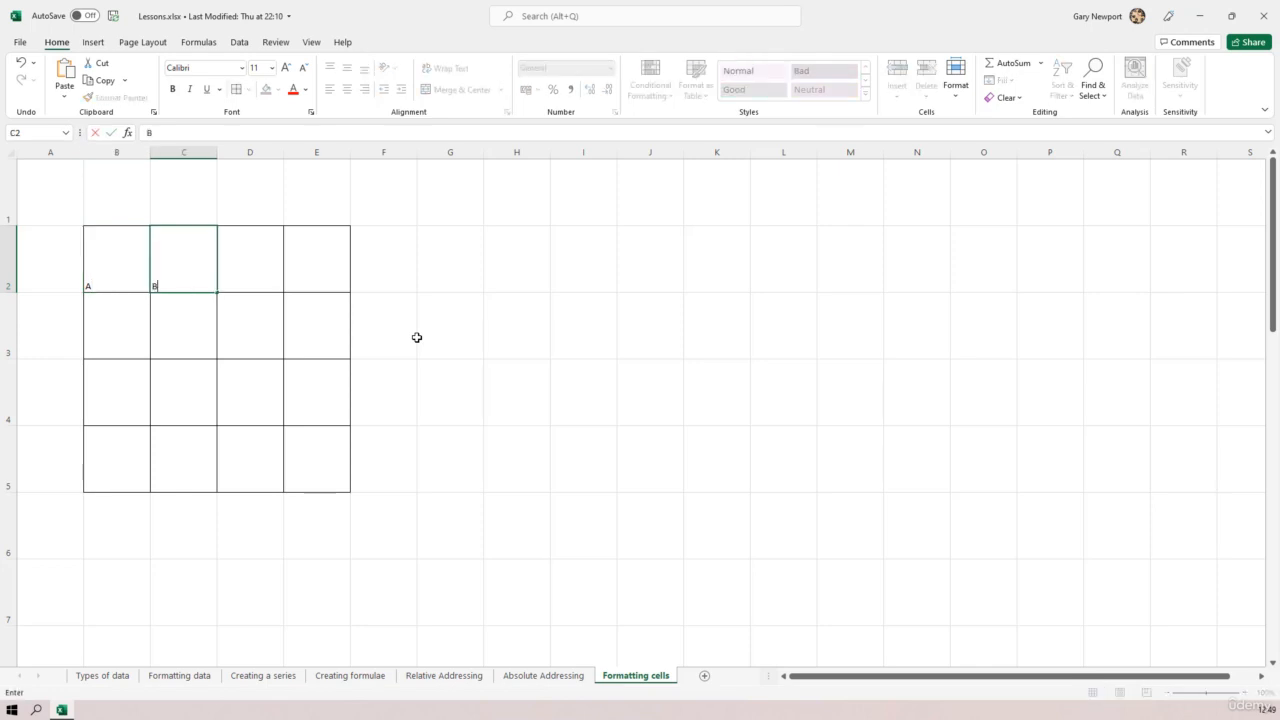
{"action": "key", "text": "Tab"}
{"action": "type", "text": "C"}
{"action": "key", "text": "Tab"}
{"action": "type", "text": "D"}
{"action": "key", "text": "Left"}
{"action": "key", "text": "Left"}
{"action": "key", "text": "Left"}
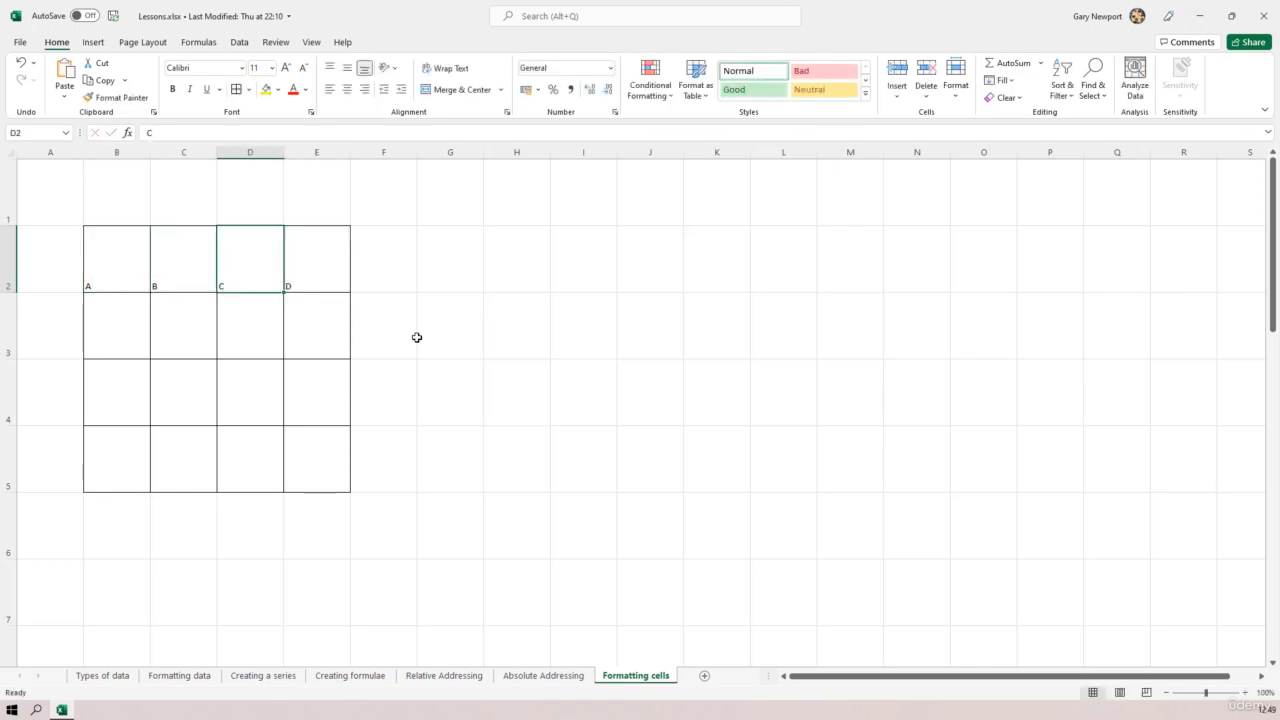
{"action": "key", "text": "Right"}
{"action": "key", "text": "Delete"}
{"action": "key", "text": "Right"}
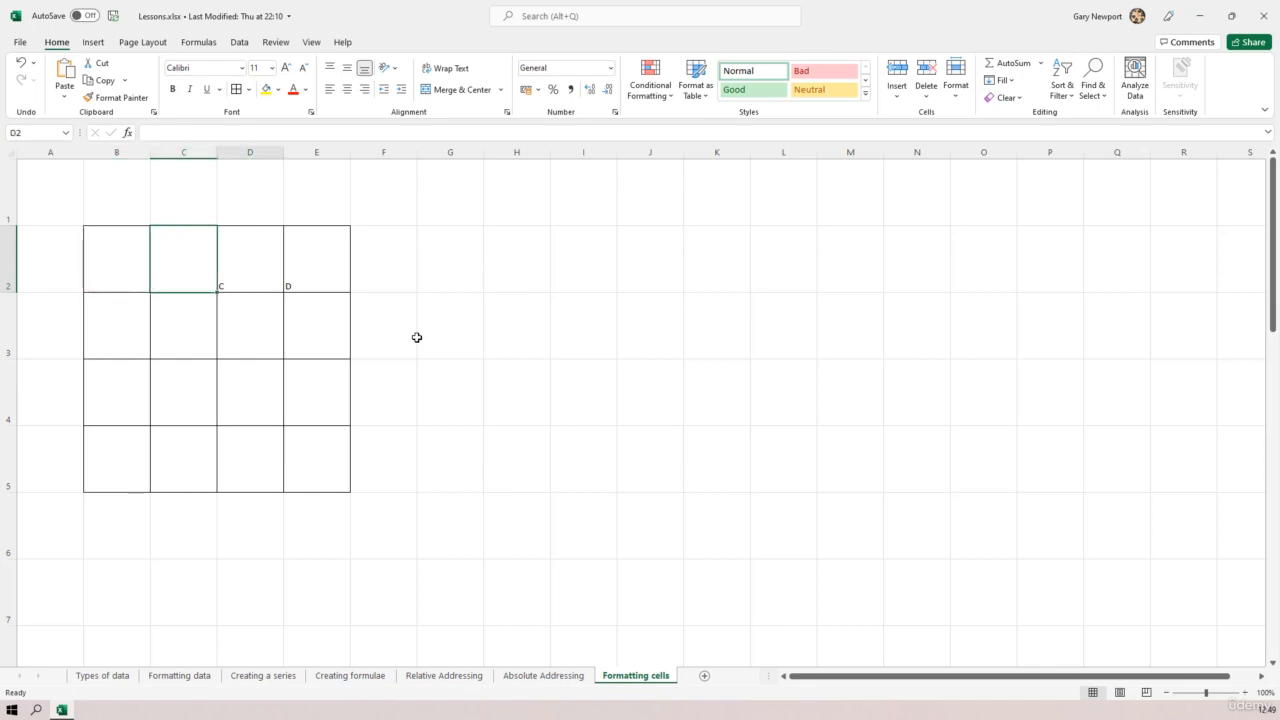
{"action": "key", "text": "Delete"}
{"action": "key", "text": "Right"}
{"action": "key", "text": "Delete"}
{"action": "key", "text": "Left"}
{"action": "key", "text": "Left"}
{"action": "key", "text": "Left"}
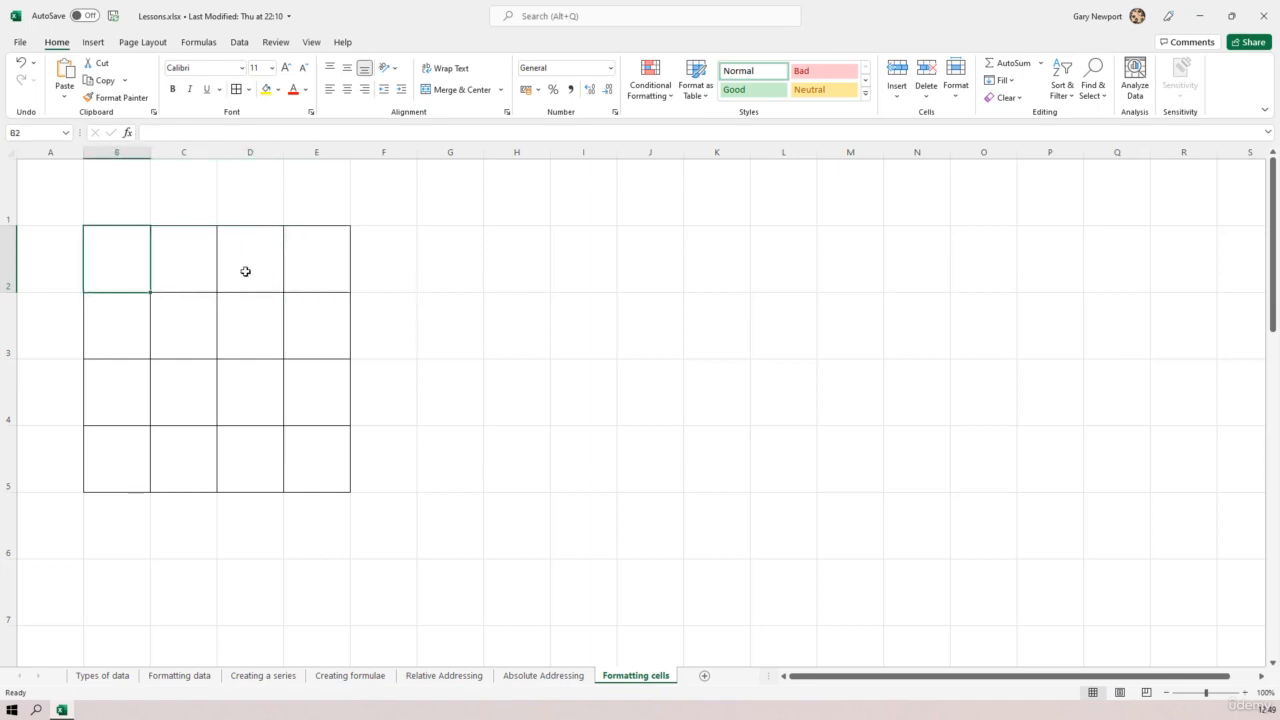
Fill the range B2:E5 with the letters A to P in order, going down each column from B to E
{"action": "mouse_move", "coordinate": [120, 272]}
{"action": "left_mouse_down"}
{"action": "mouse_move", "coordinate": [297, 408]}
{"action": "mouse_move", "coordinate": [317, 456]}
{"action": "left_mouse_up"}
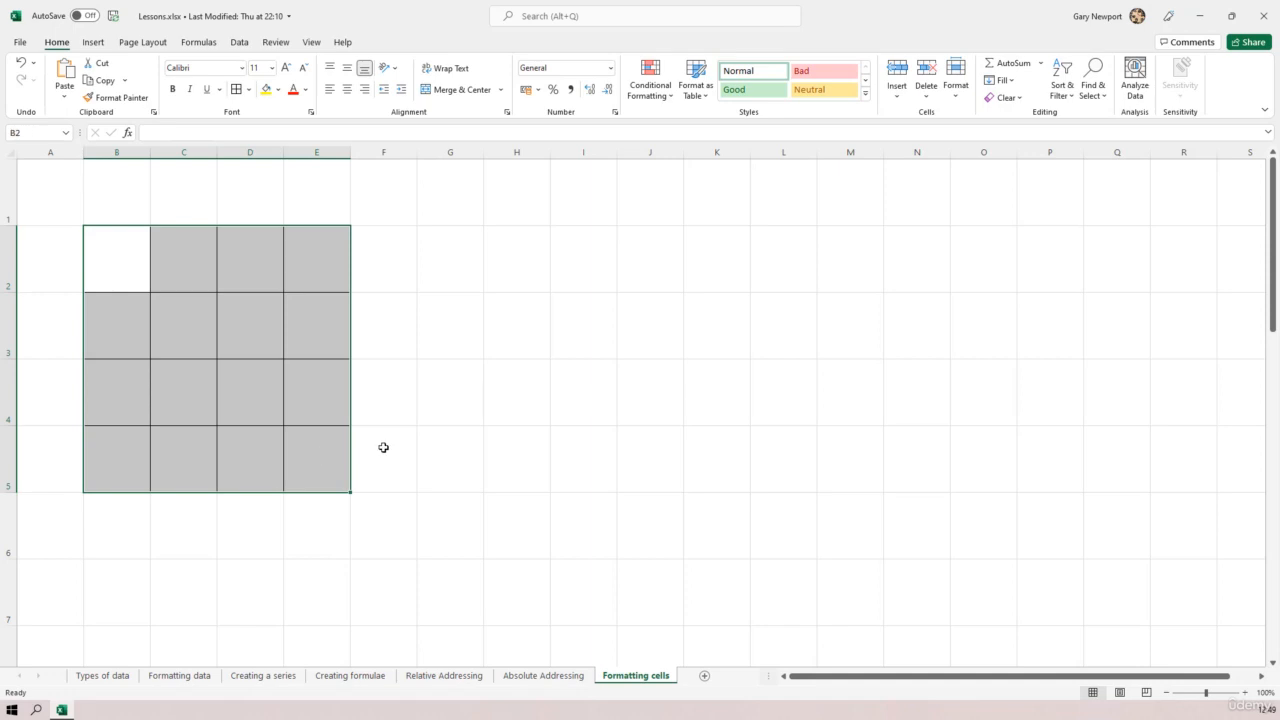
{"action": "type", "text": "A"}
{"action": "key", "text": "Return"}
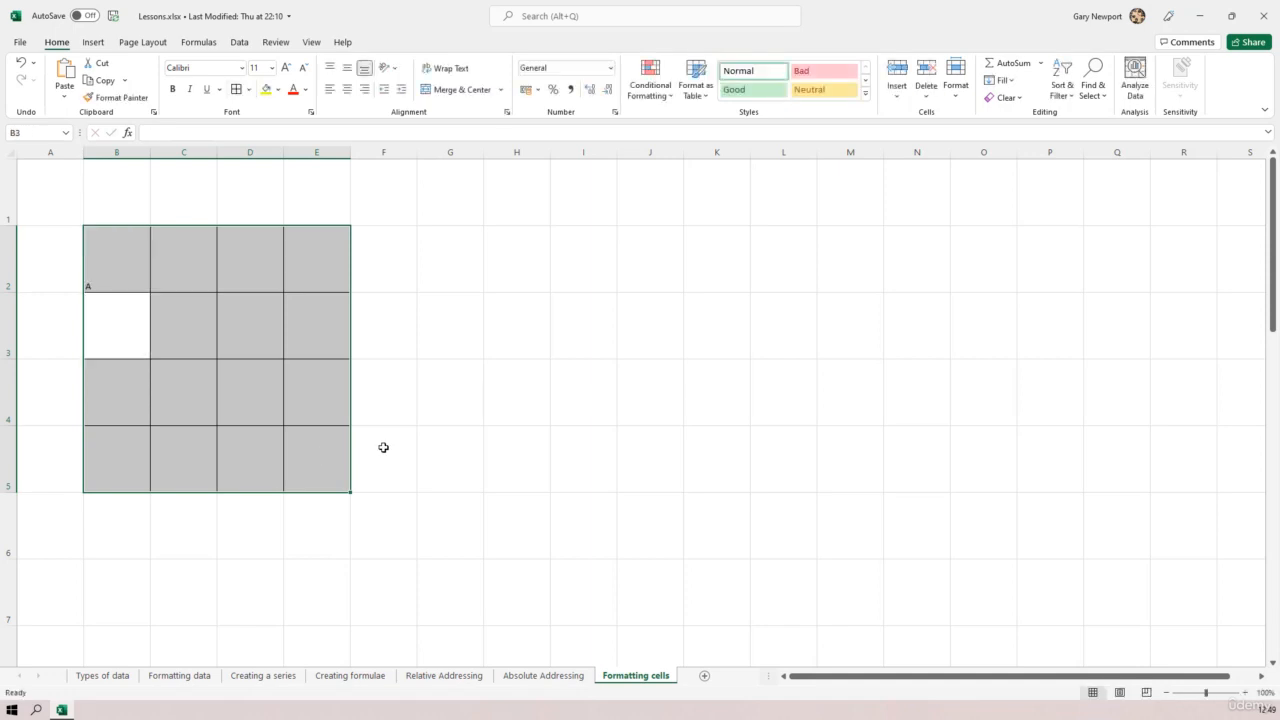
{"action": "type", "text": "B"}
{"action": "key", "text": "Return"}
{"action": "type", "text": "C"}
{"action": "key", "text": "Return"}
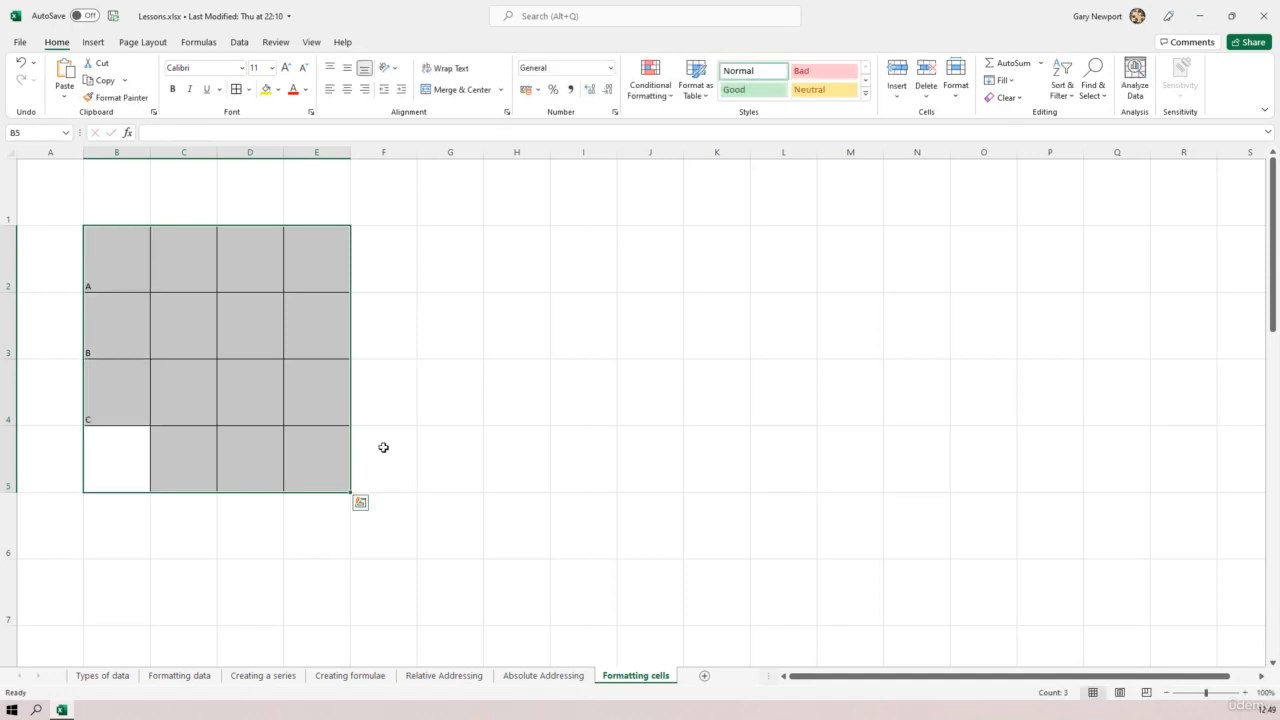
{"action": "type", "text": "D"}
{"action": "key", "text": "Return"}
{"action": "type", "text": "E"}
{"action": "key", "text": "Return"}
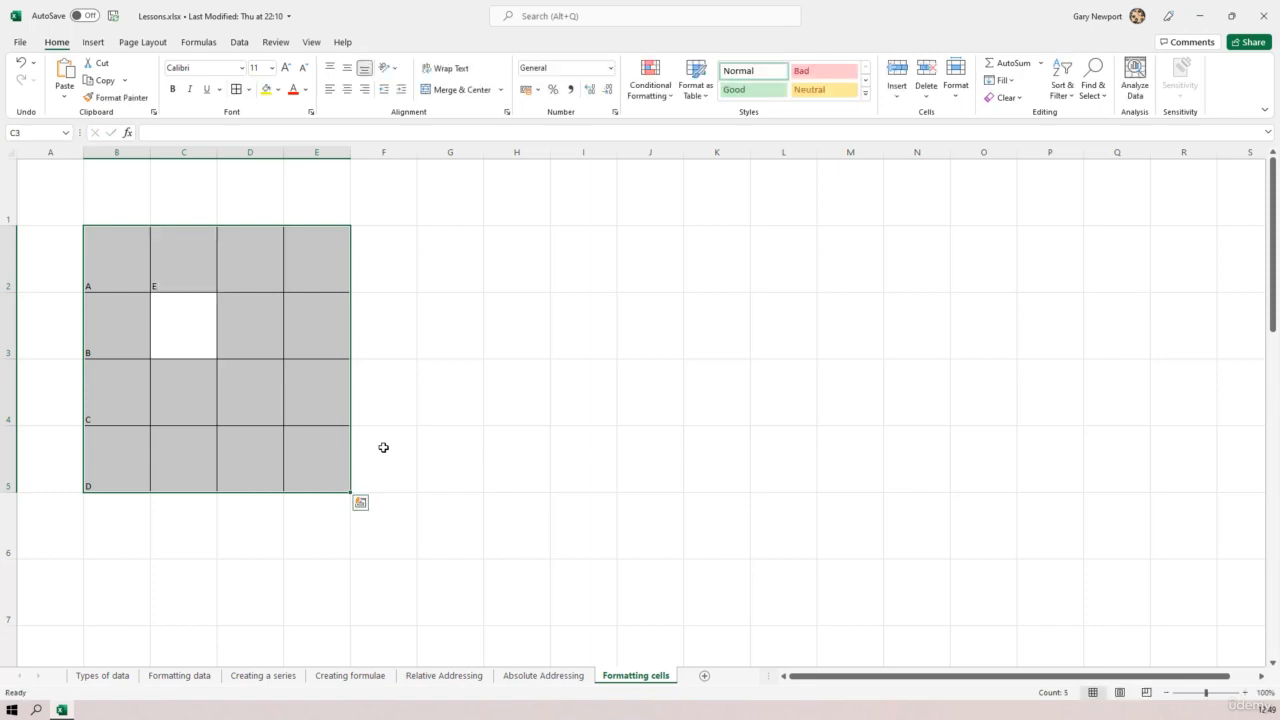
{"action": "type", "text": "F"}
{"action": "key", "text": "Return"}
{"action": "type", "text": "G"}
{"action": "key", "text": "Return"}
{"action": "type", "text": "H"}
{"action": "key", "text": "Return"}
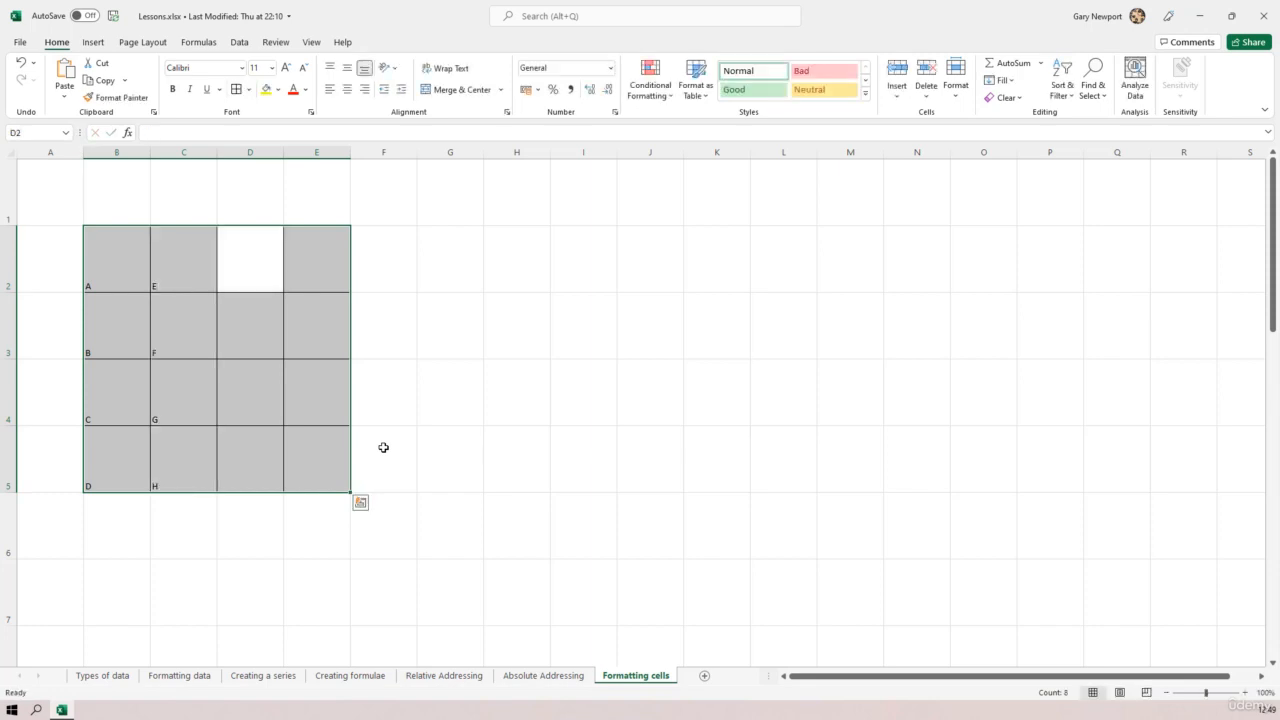
{"action": "type", "text": "I"}
{"action": "key", "text": "Return"}
{"action": "type", "text": "J"}
{"action": "key", "text": "Return"}
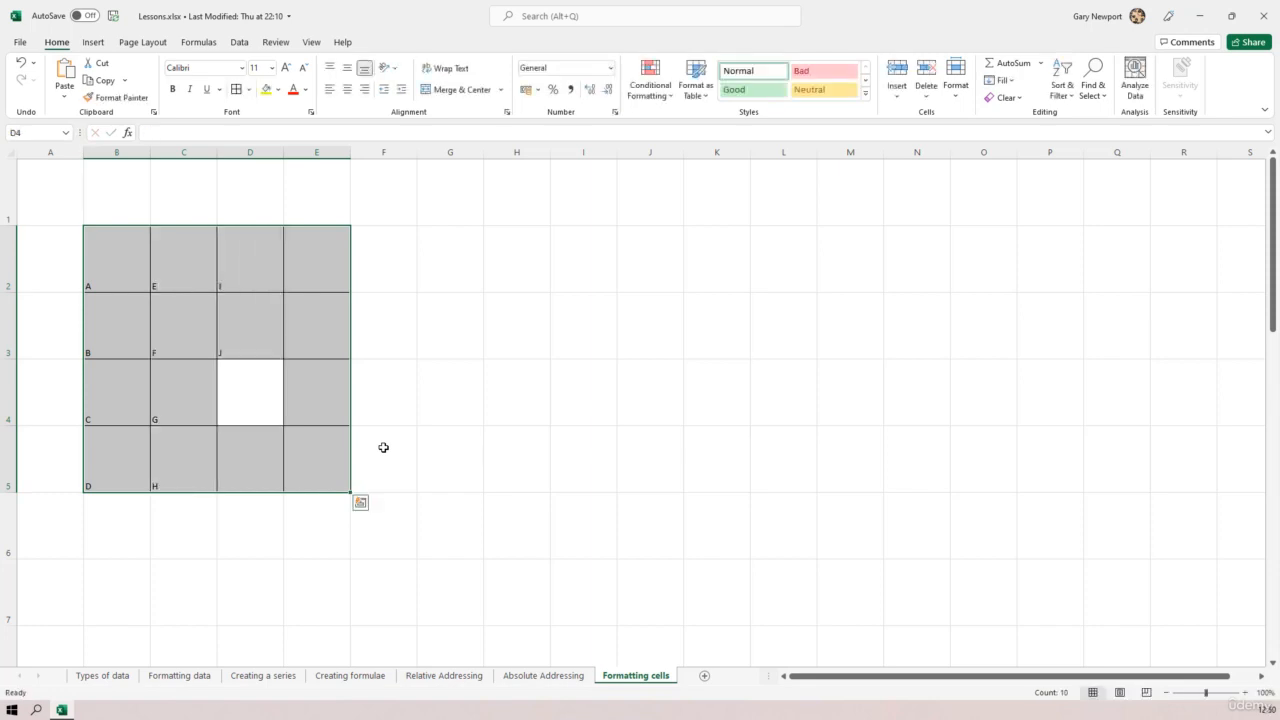
{"action": "type", "text": "K"}
{"action": "key", "text": "Return"}
{"action": "type", "text": "L"}
{"action": "key", "text": "Return"}
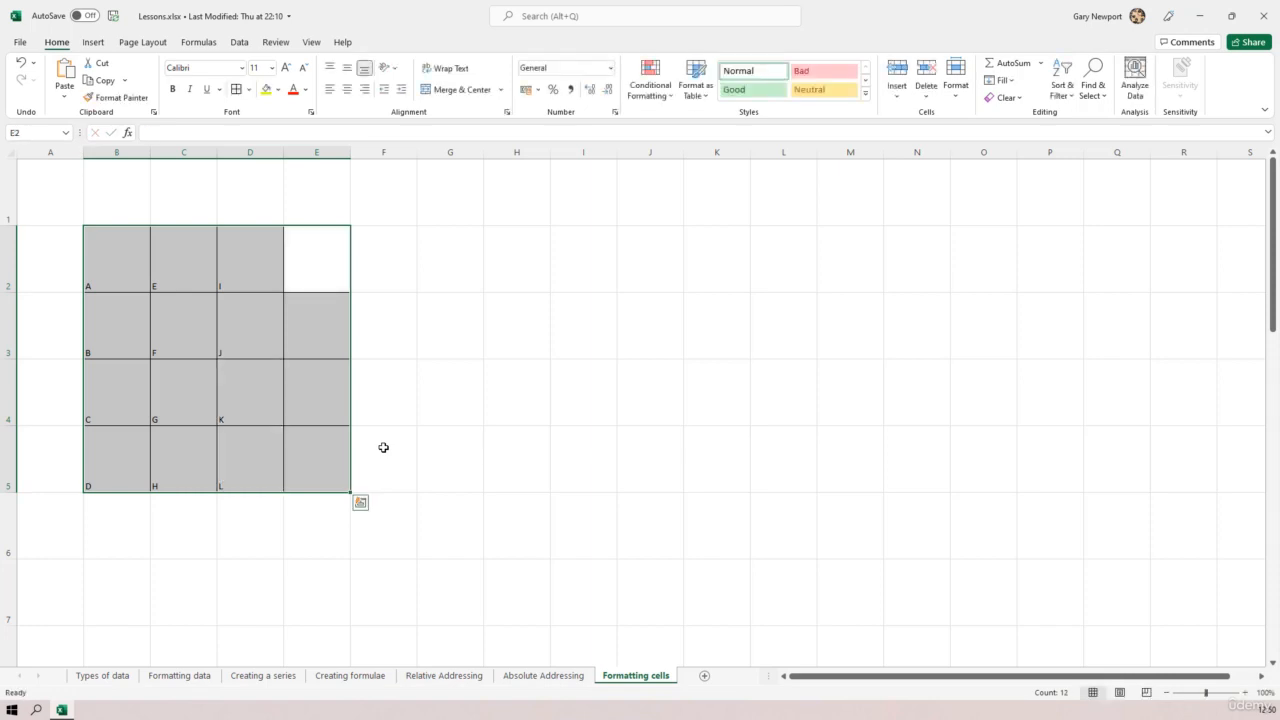
{"action": "type", "text": "M"}
{"action": "key", "text": "Return"}
{"action": "type", "text": "N"}
{"action": "key", "text": "Return"}
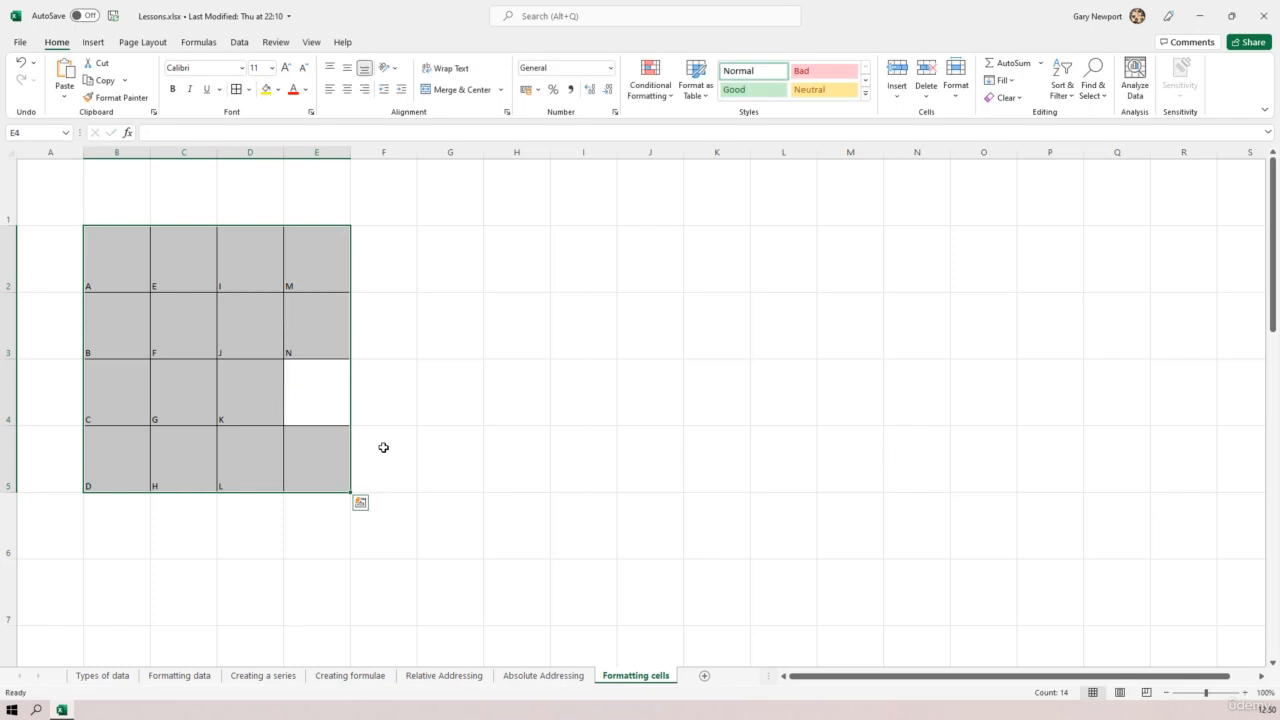
{"action": "type", "text": "O"}
{"action": "key", "text": "Return"}
{"action": "type", "text": "P"}
{"action": "key", "text": "Return"}
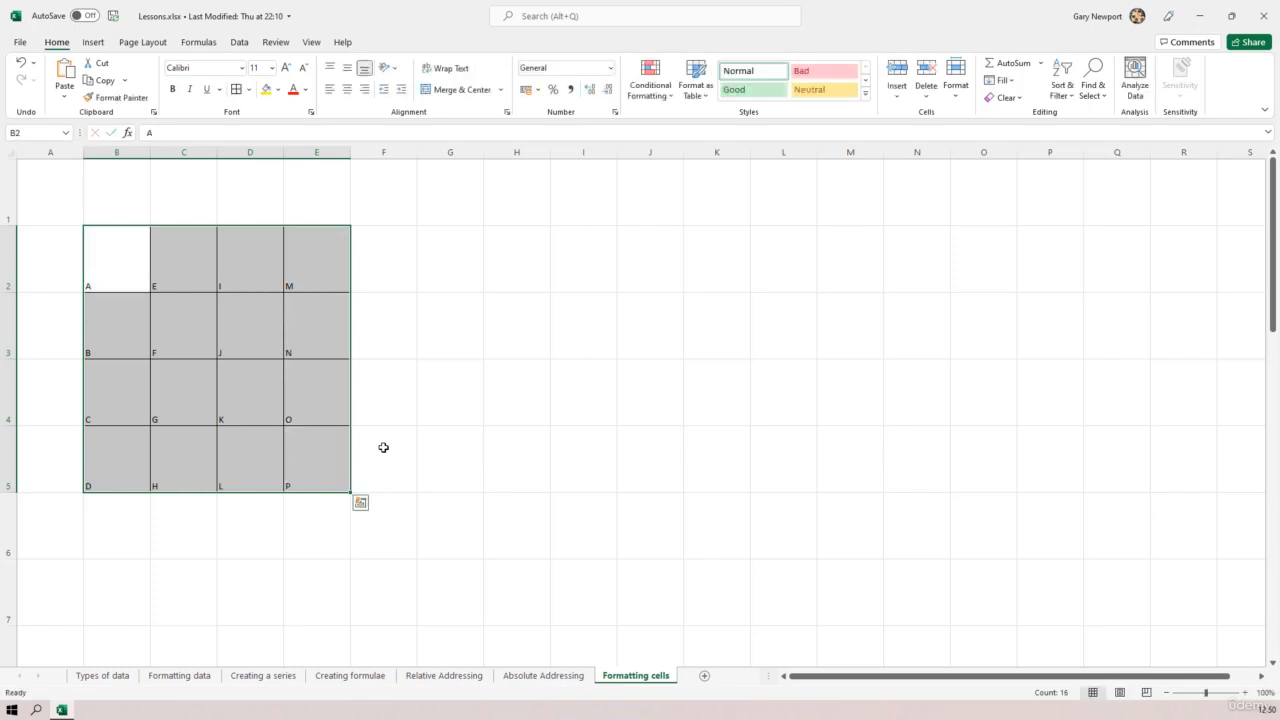
{"action": "left_click", "coordinate": [403, 422]}
Centre the letters in B2:E5 horizontally and align them to the middle vertically
{"action": "left_click_drag", "start_coordinate": [127, 285], "coordinate": [304, 457]}
{"action": "left_click", "coordinate": [347, 90]}
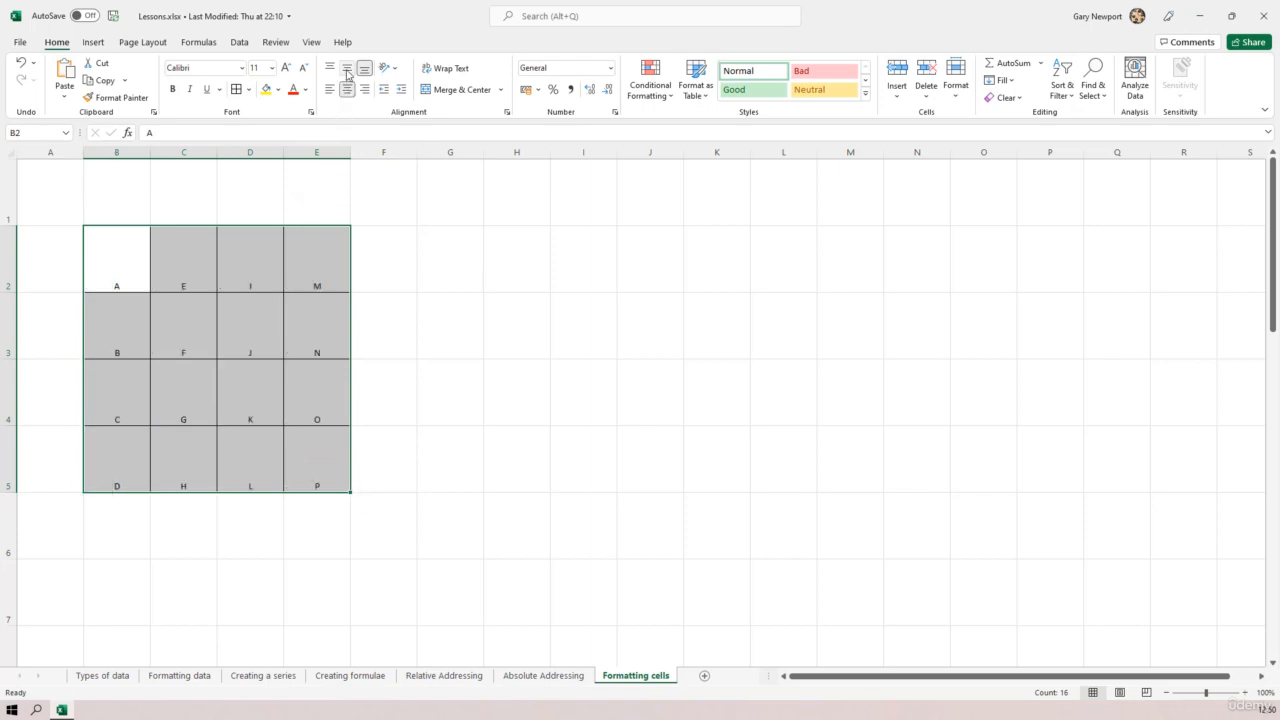
{"action": "left_click", "coordinate": [347, 68]}
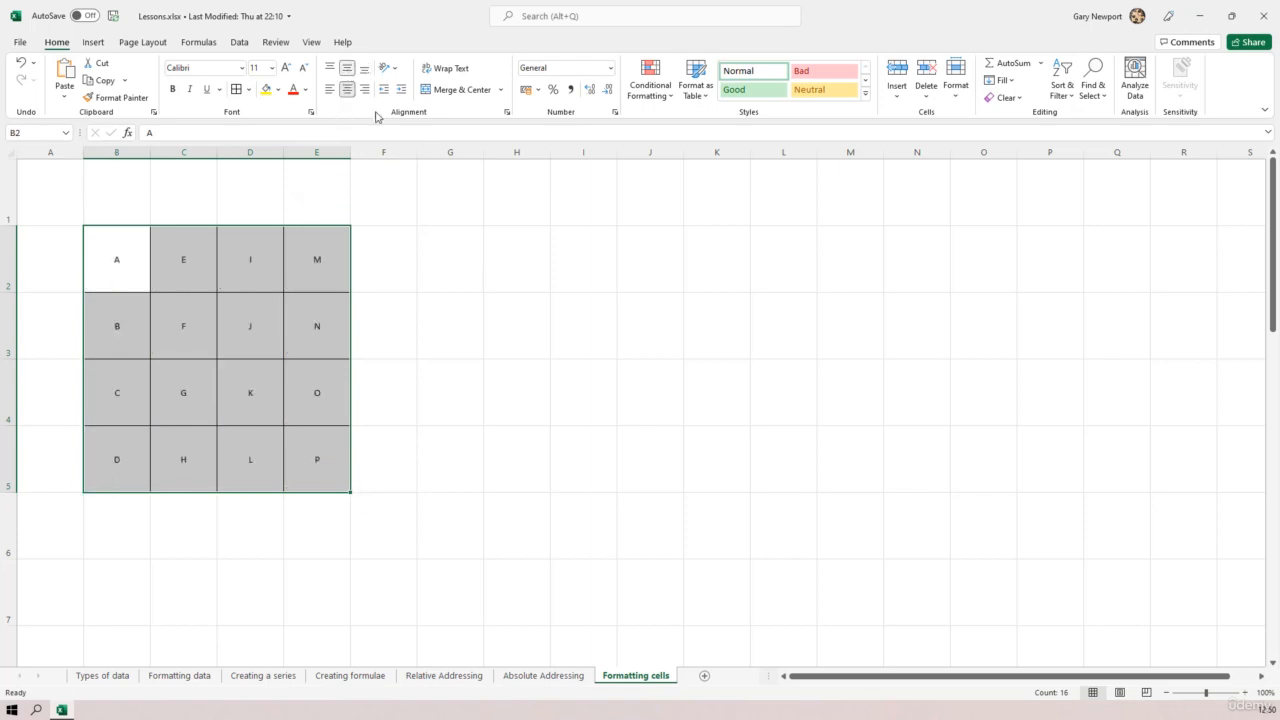
Set the font size of the letters in B2:E5 to 36
{"action": "left_click", "coordinate": [271, 67]}
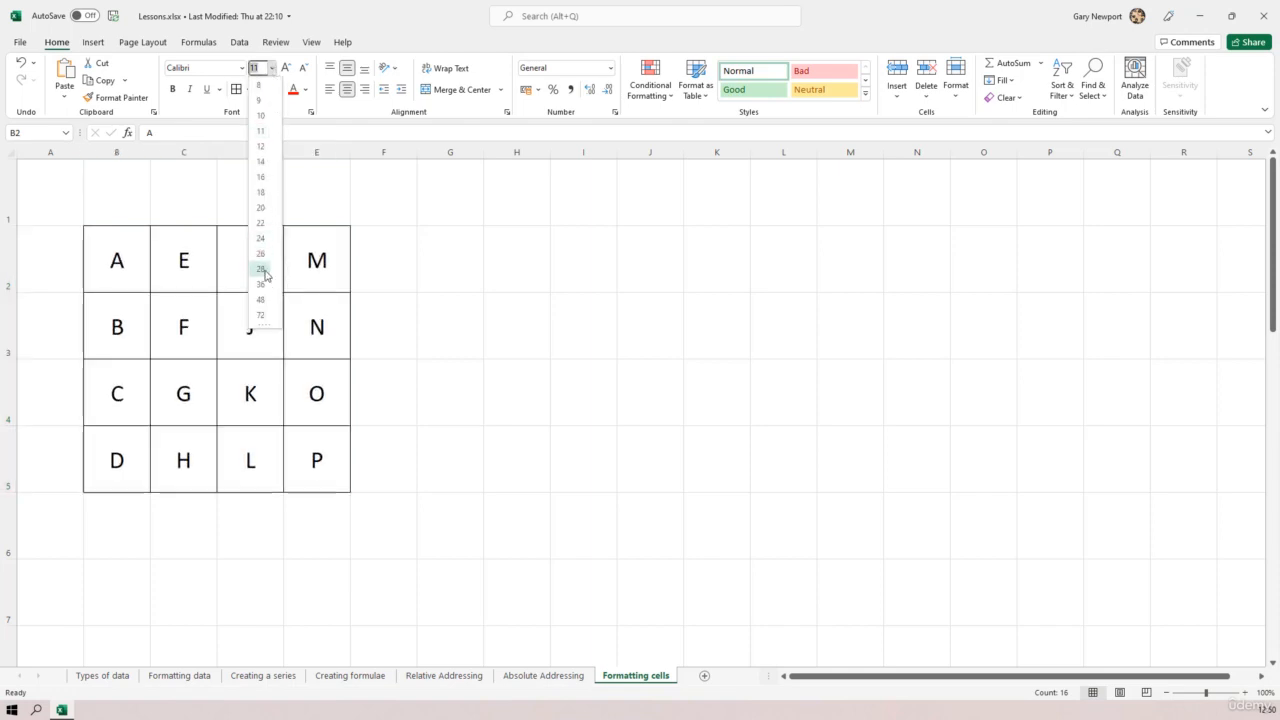
{"action": "left_click", "coordinate": [577, 331]}
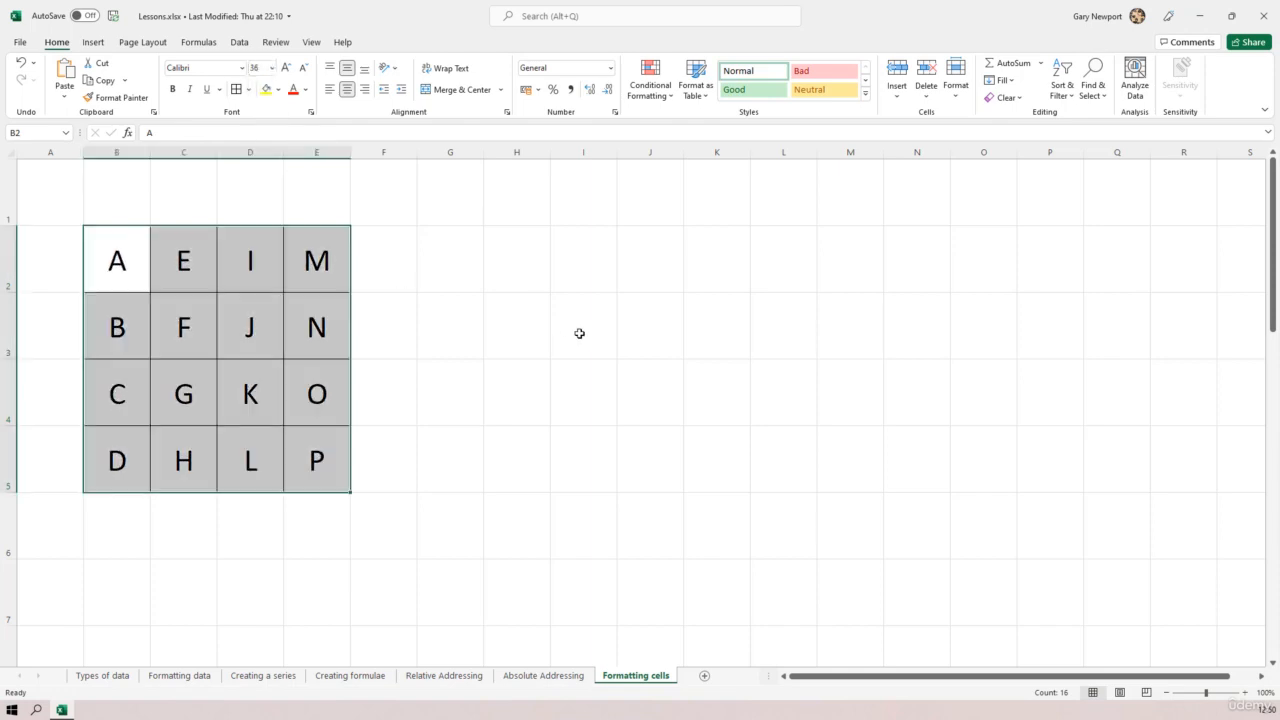
{"action": "left_click", "coordinate": [568, 338]}
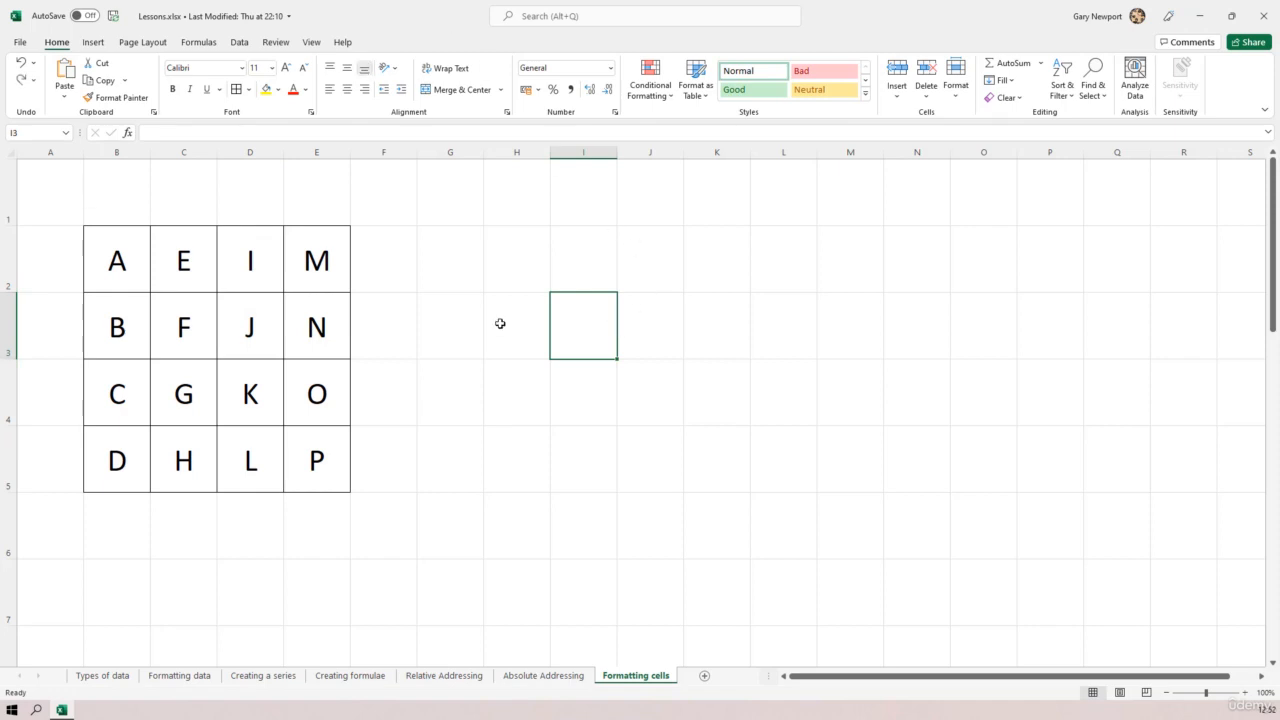
Fill cell B2, which holds the letter A, with yellow
{"action": "left_click", "coordinate": [120, 269]}
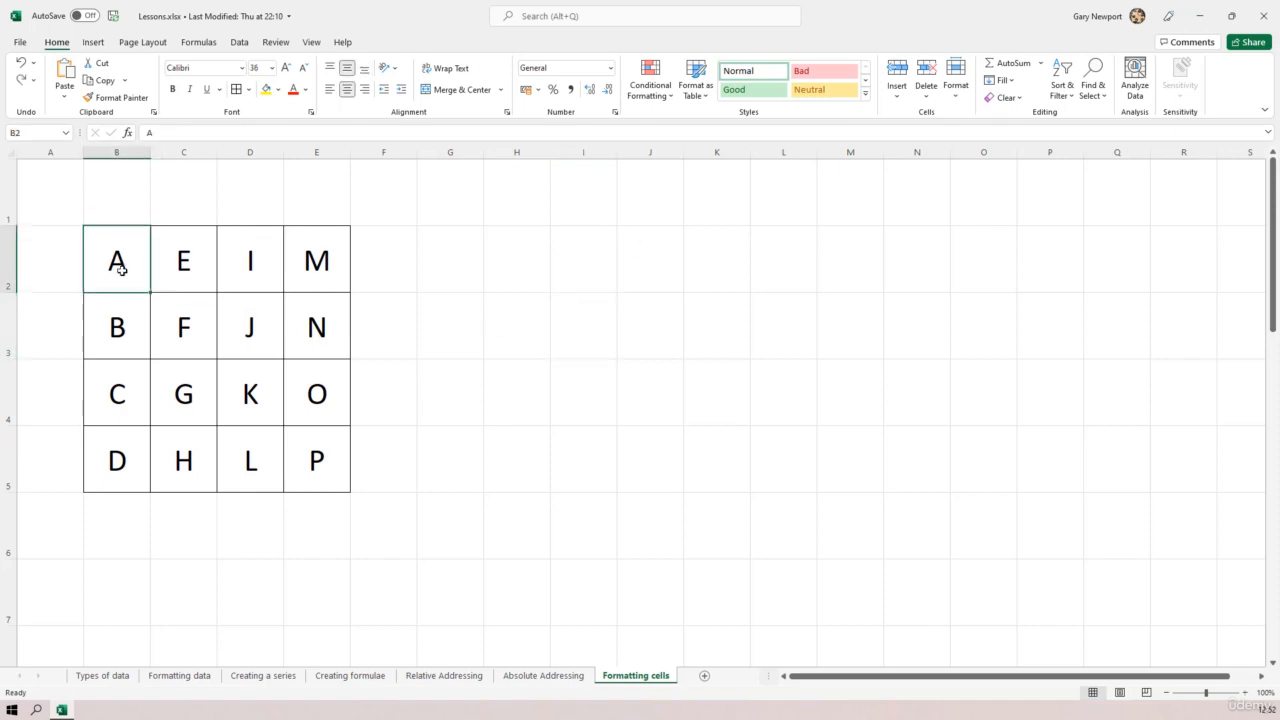
{"action": "left_click", "coordinate": [266, 90]}
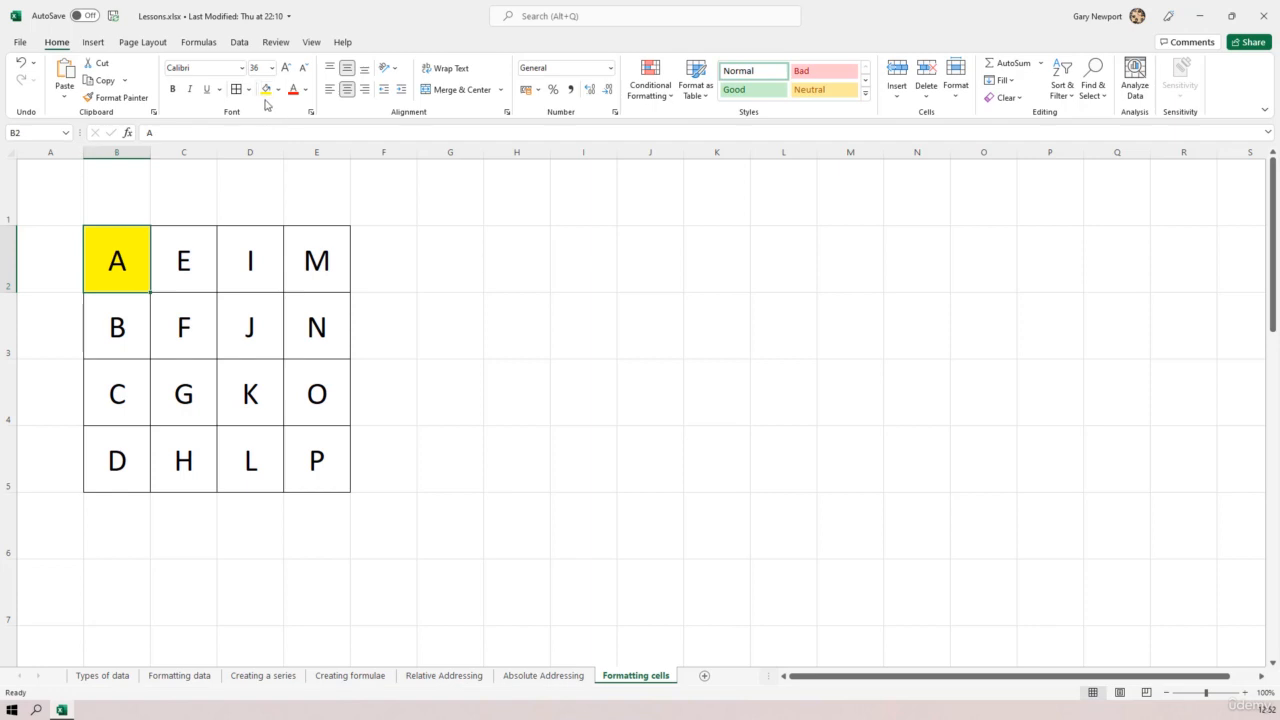
Fill cell C2, which holds the letter E, with orange and cell D2, which holds the letter I, with red
{"action": "left_click", "coordinate": [187, 279]}
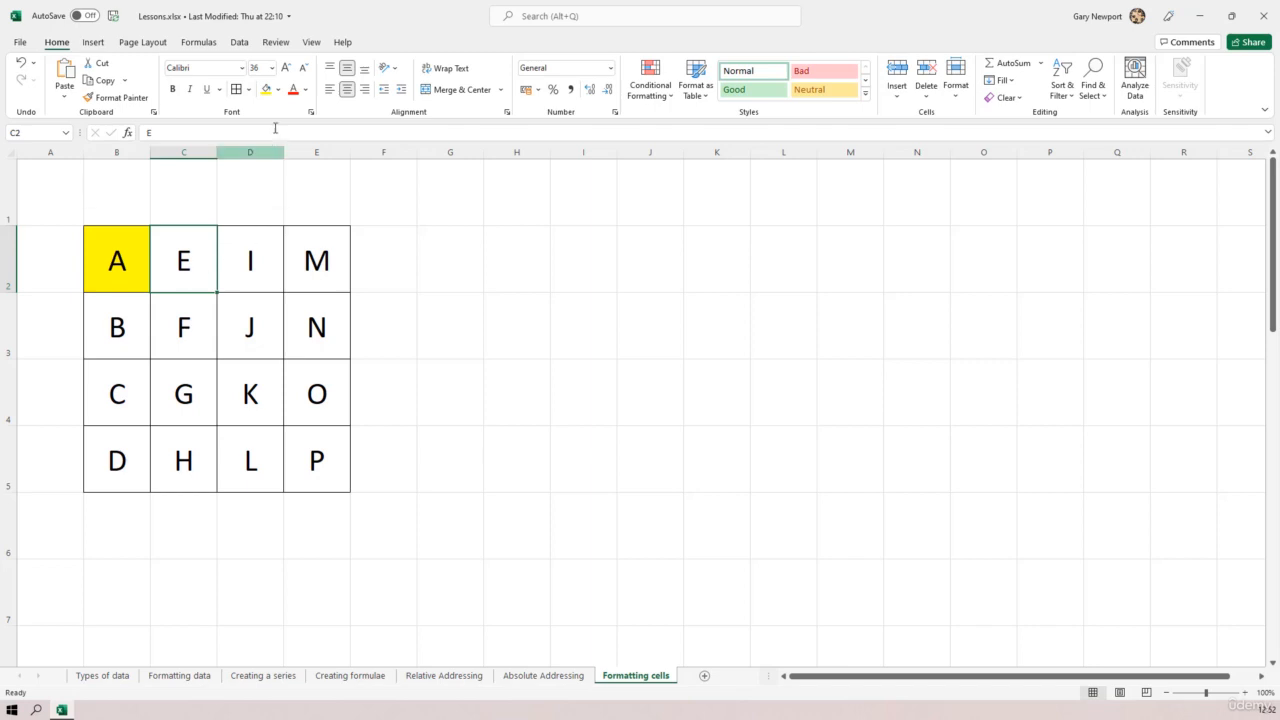
{"action": "left_click", "coordinate": [280, 90]}
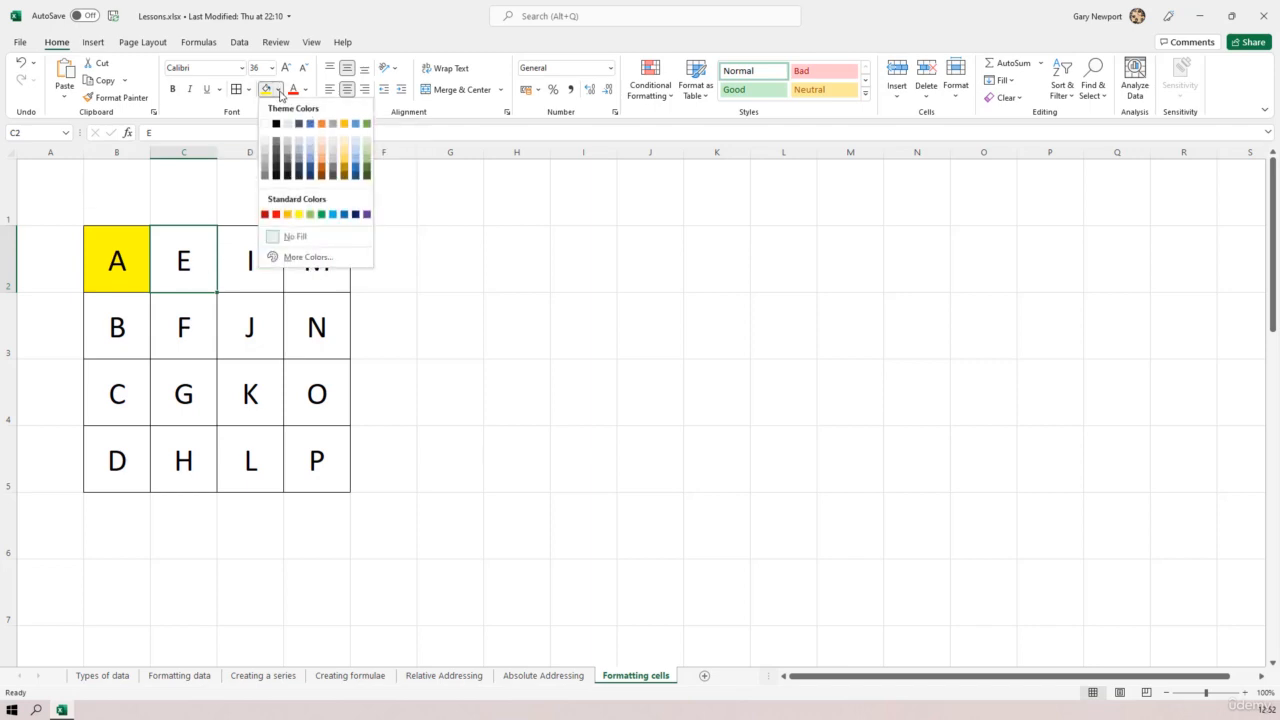
{"action": "left_click", "coordinate": [321, 124]}
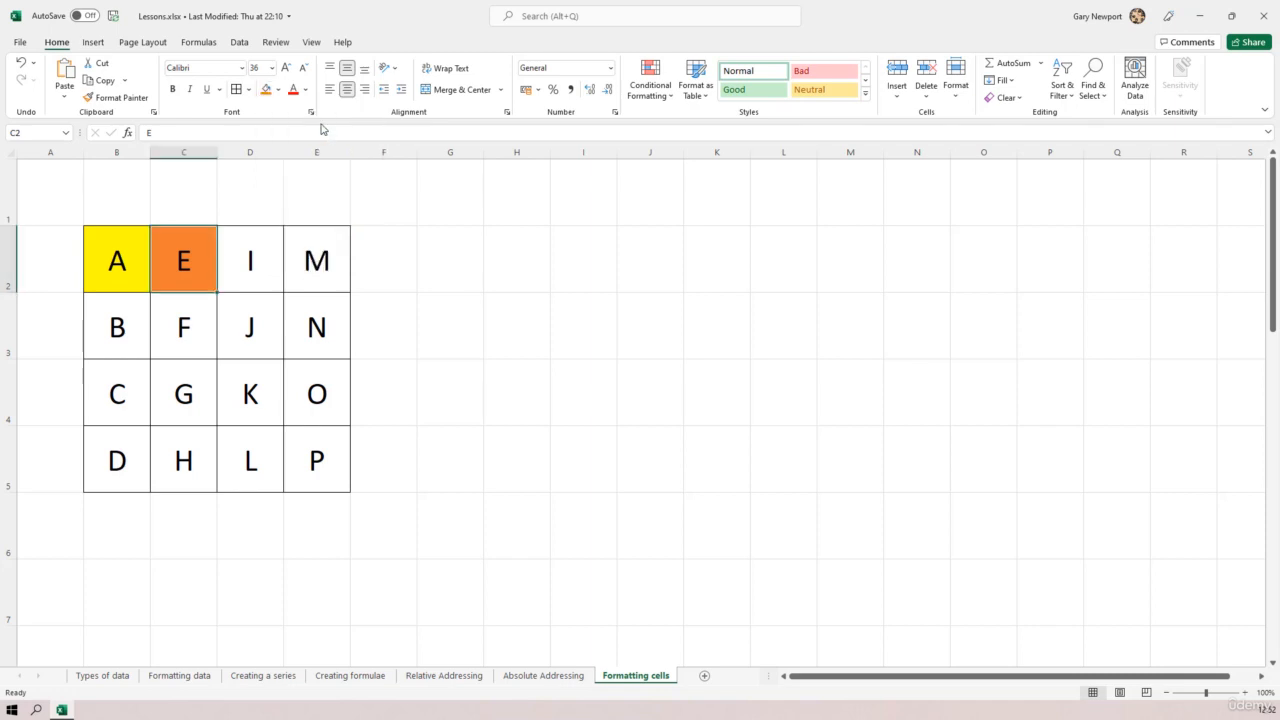
{"action": "left_click", "coordinate": [246, 266]}
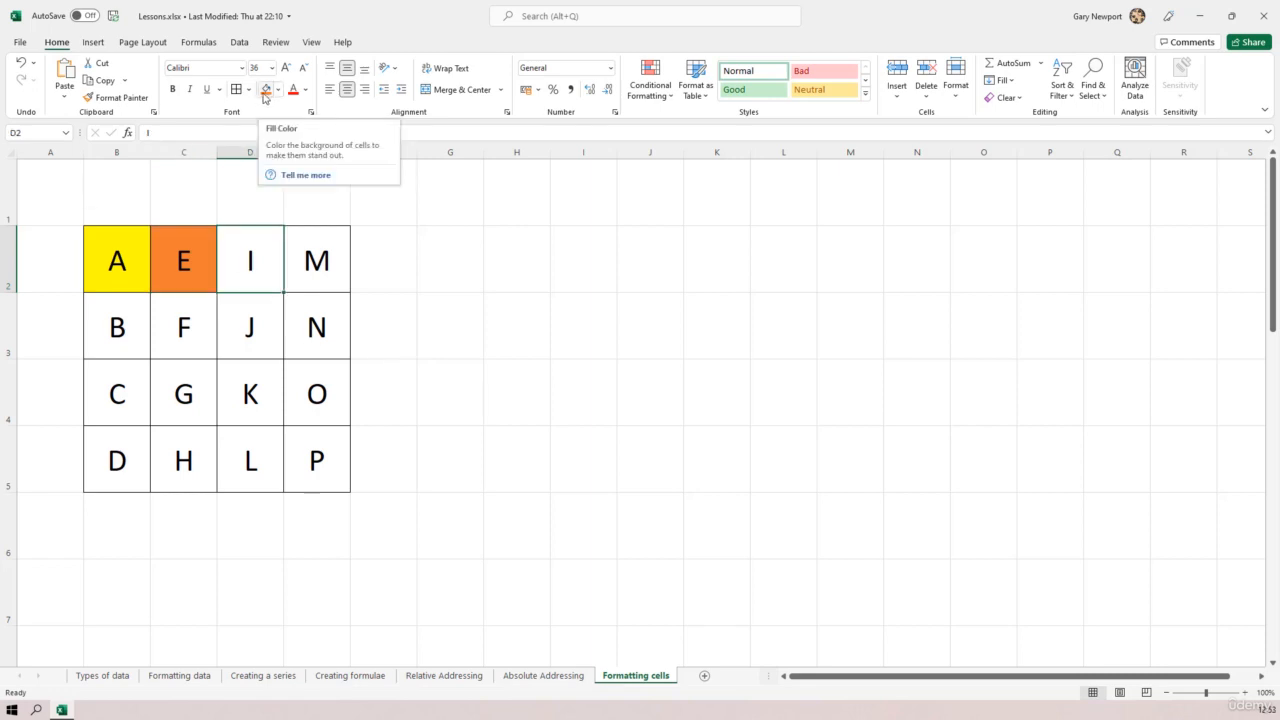
{"action": "left_click", "coordinate": [278, 89]}
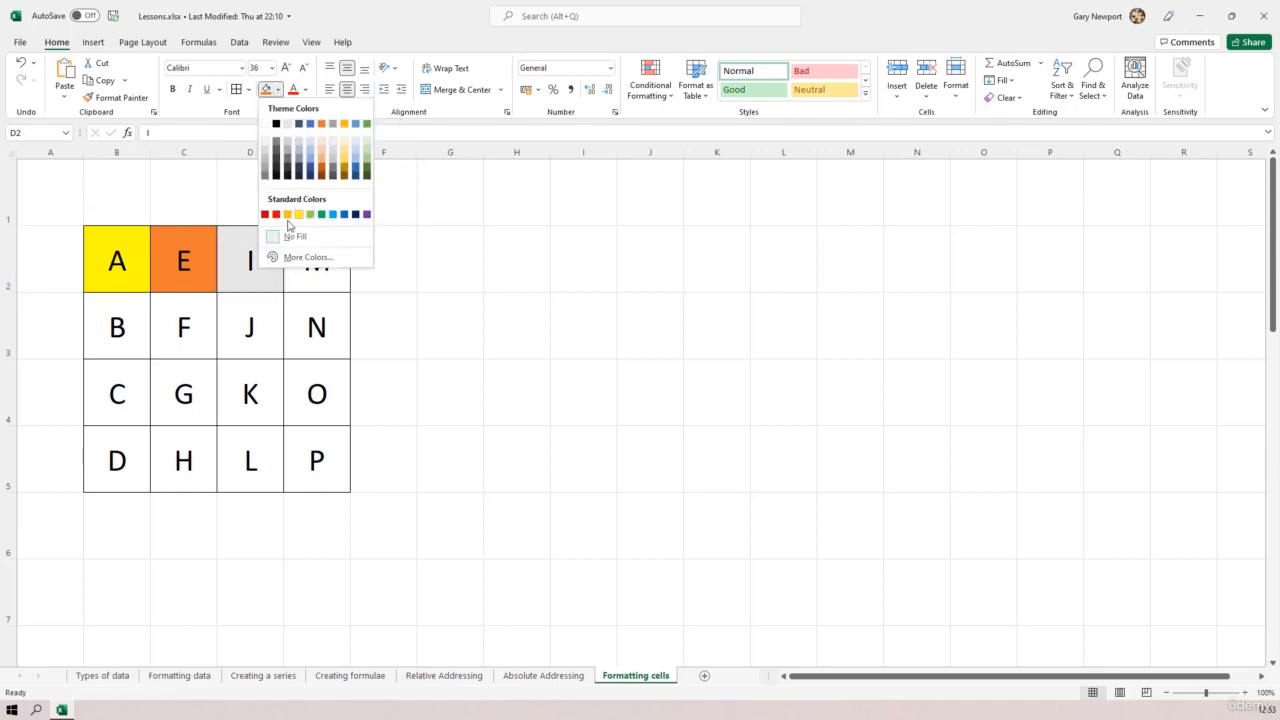
{"action": "left_click", "coordinate": [276, 215]}
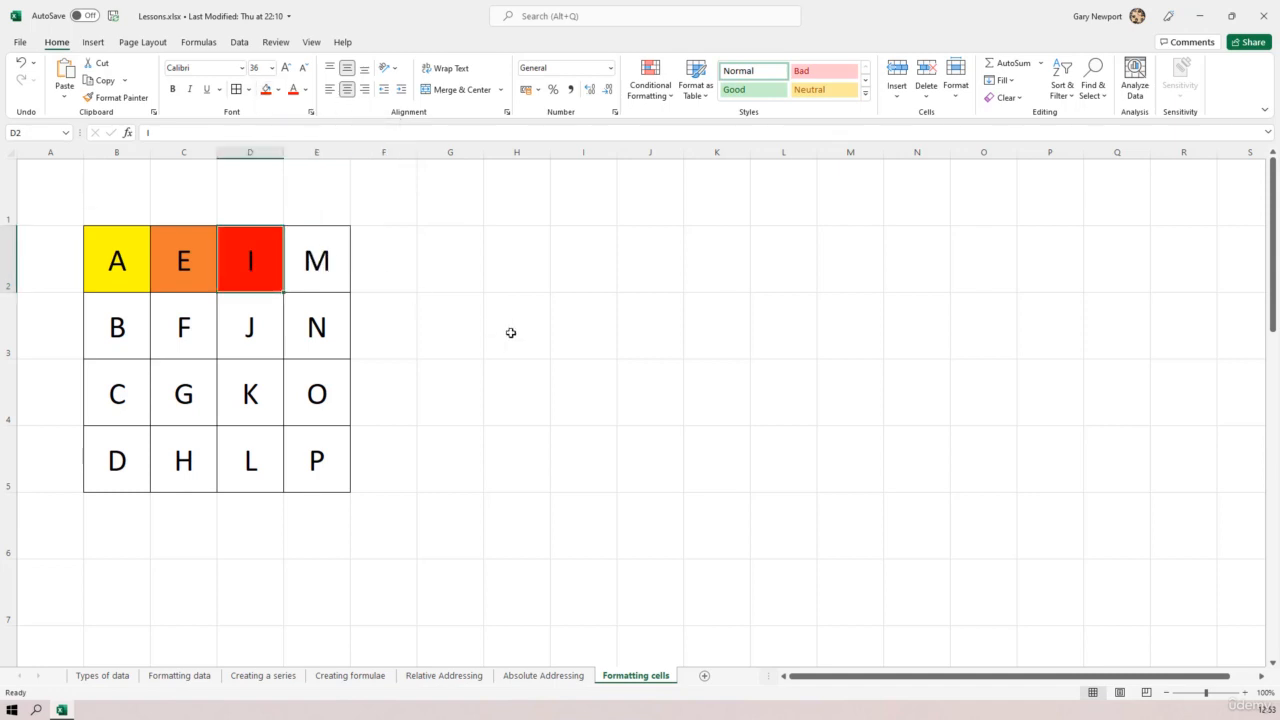
Fill cell E2, which holds the letter M, with a light green from the extended standard colour palette
{"action": "left_click", "coordinate": [329, 271]}
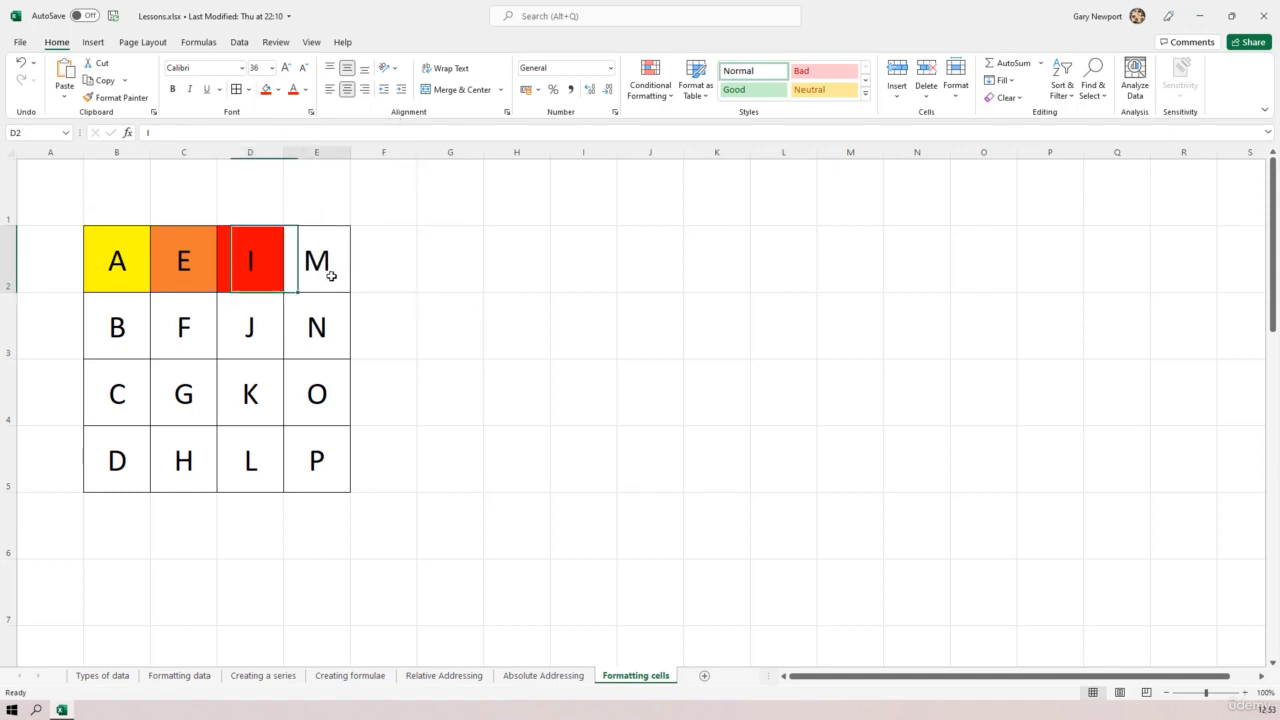
{"action": "left_click", "coordinate": [278, 90]}
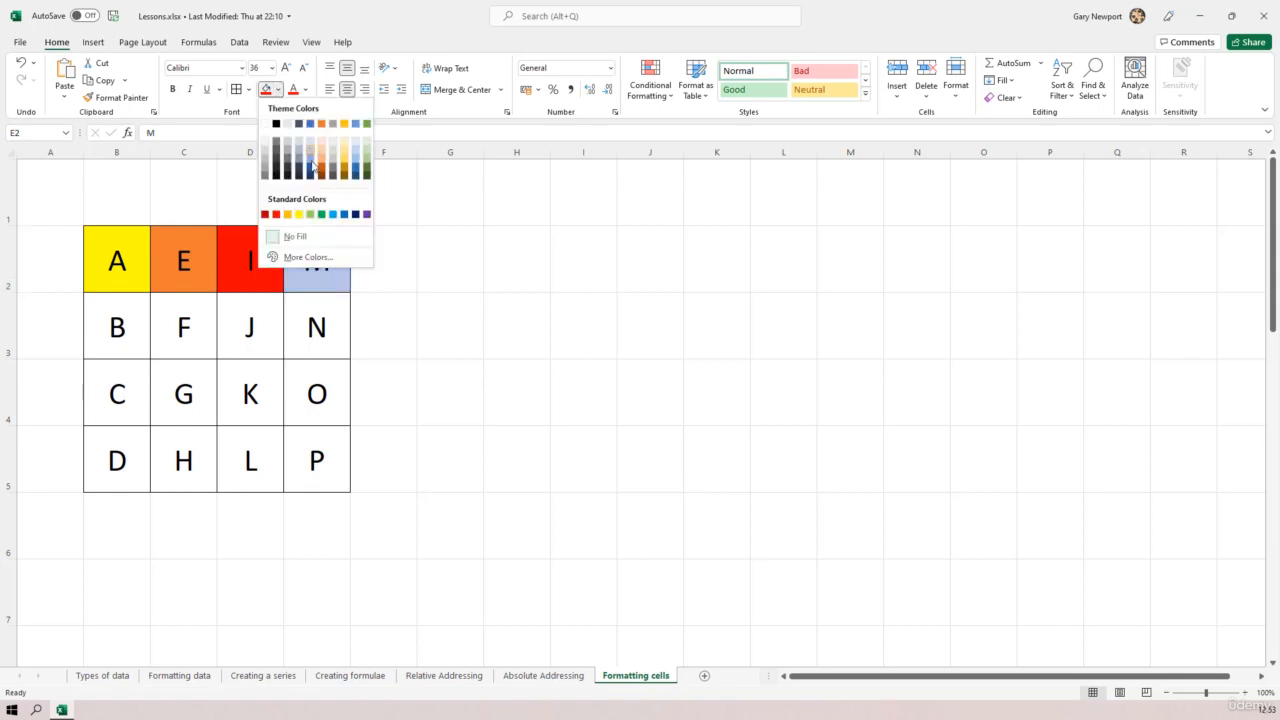
{"action": "left_click", "coordinate": [308, 258]}
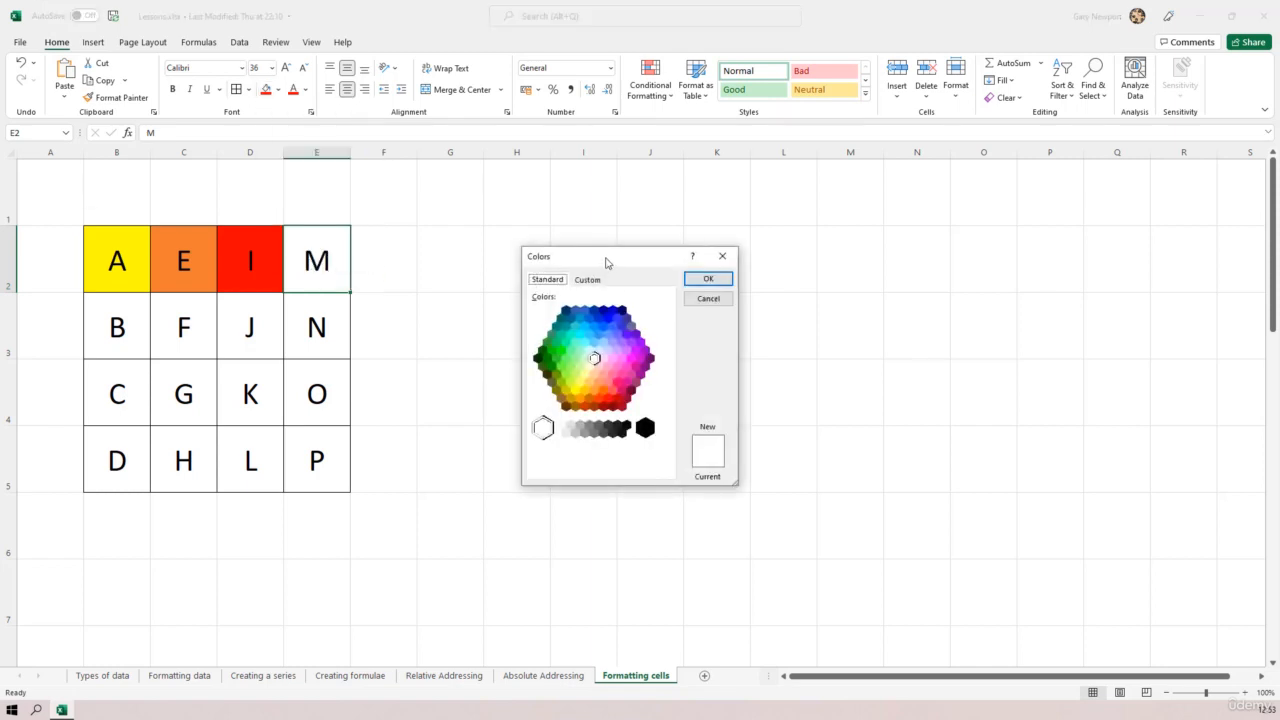
{"action": "left_click_drag", "start_coordinate": [601, 262], "coordinate": [526, 243]}
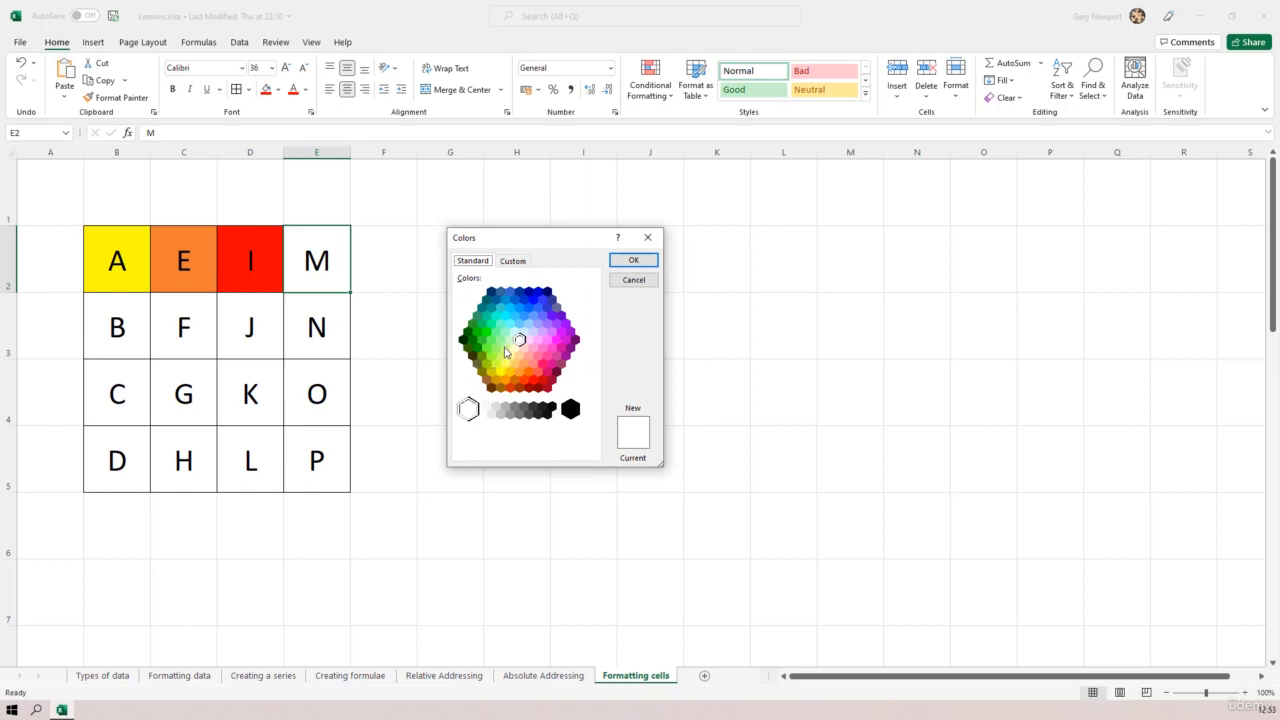
{"action": "left_click", "coordinate": [500, 342]}
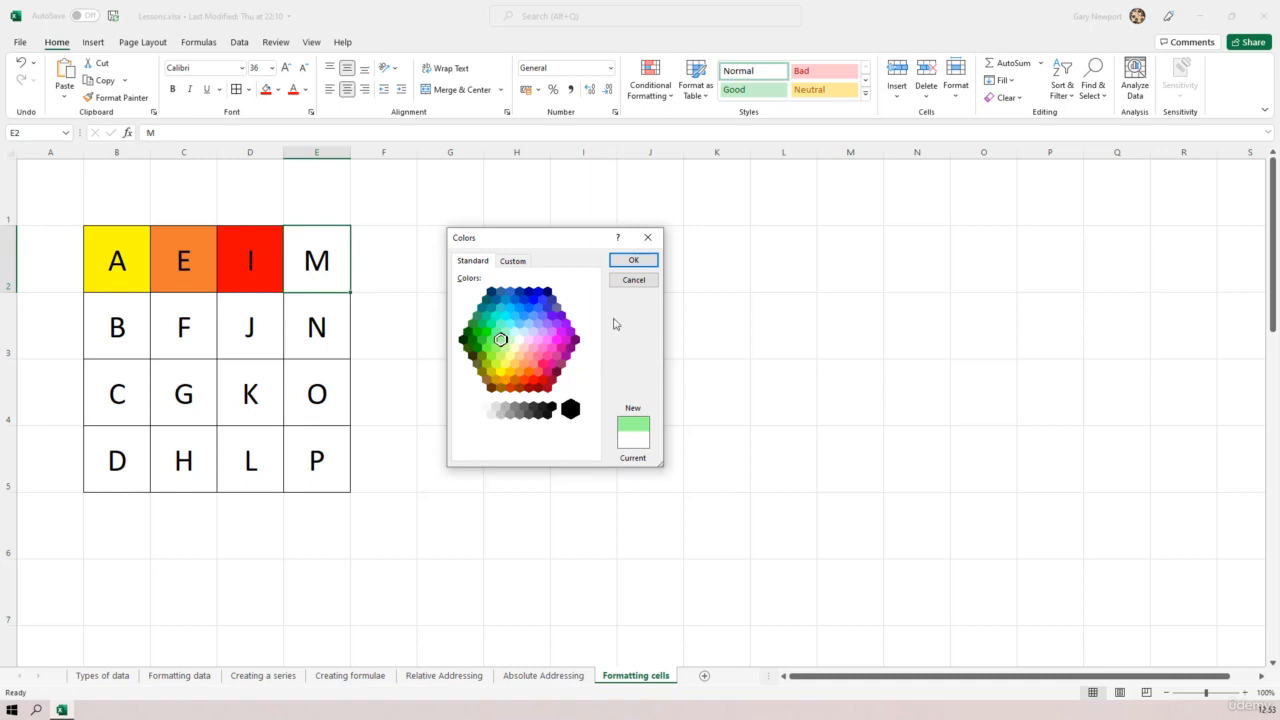
{"action": "left_click", "coordinate": [633, 260]}
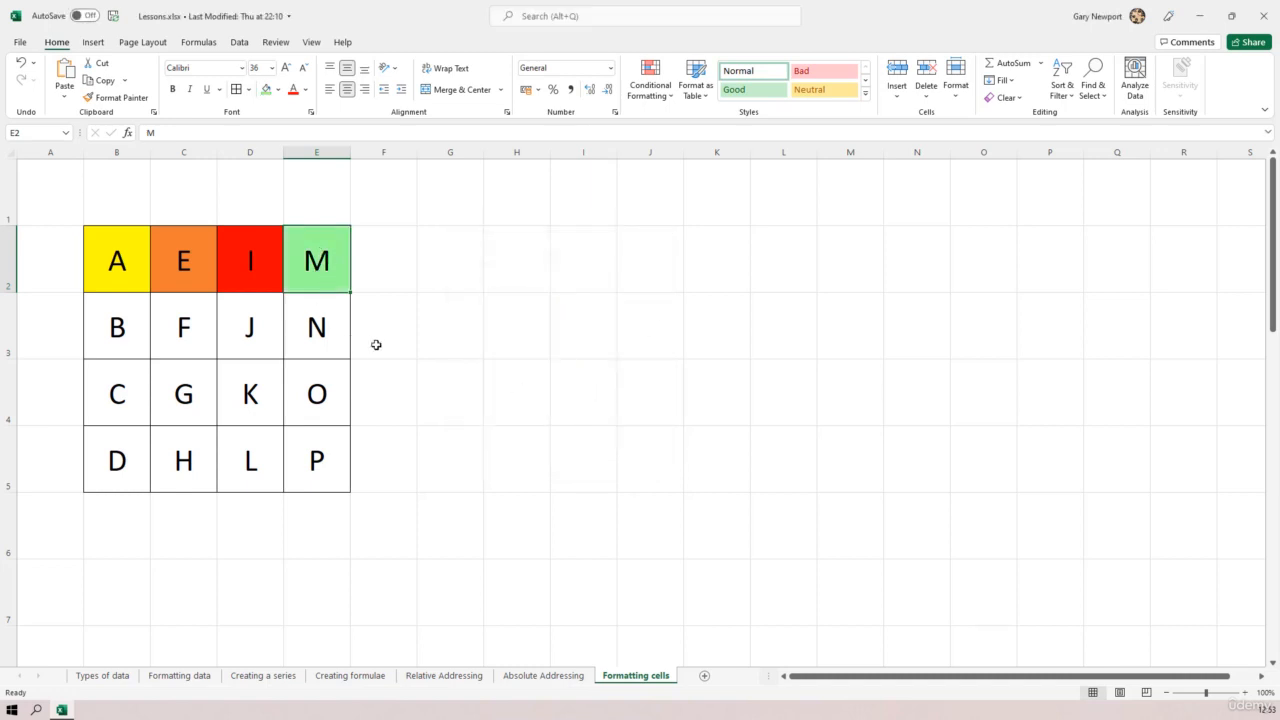
Fill cell E2 with a custom purple, RGB 197, 127, 199 (#C57FC7), picked from the spectrum and darkened slightly
{"action": "left_click", "coordinate": [279, 91]}
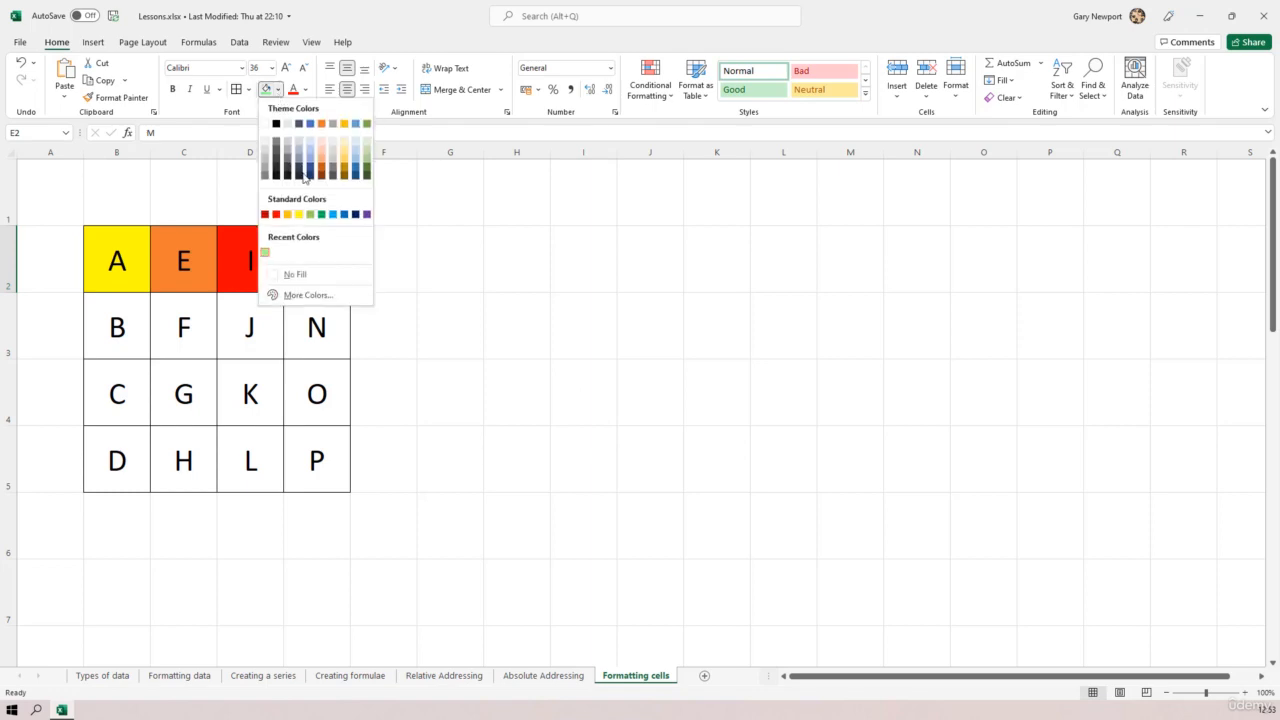
{"action": "left_click", "coordinate": [307, 295]}
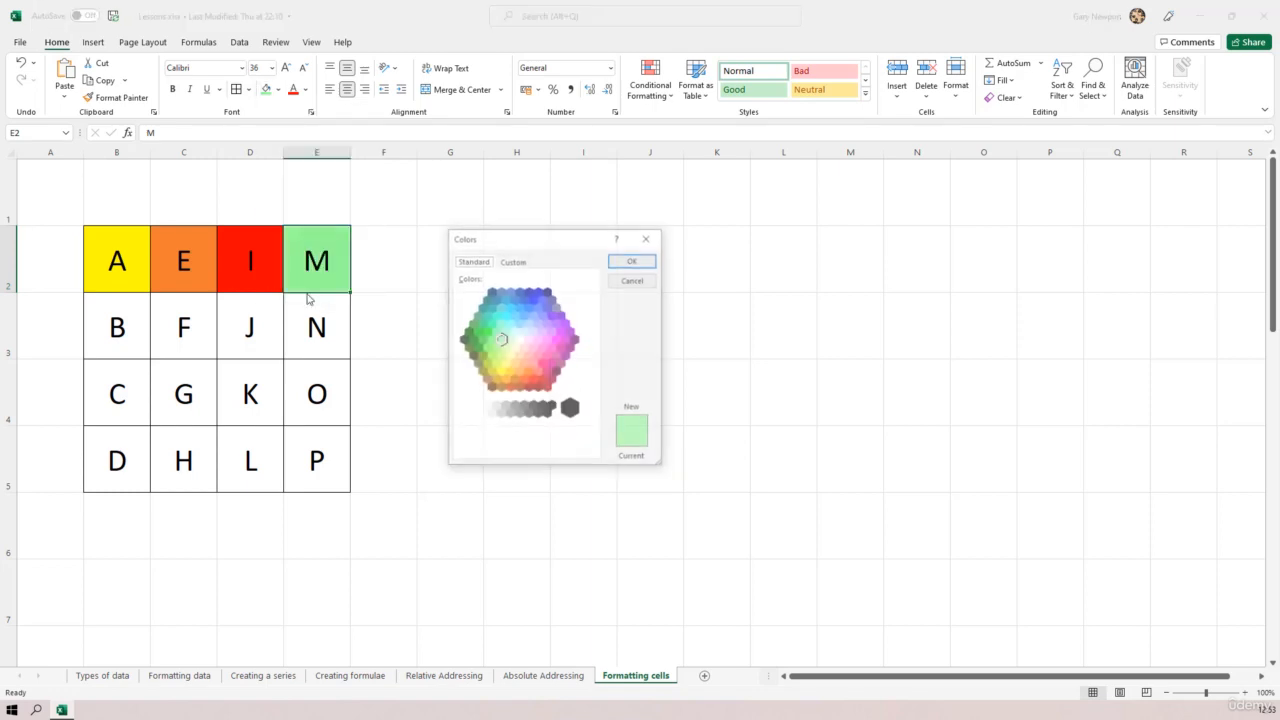
{"action": "left_click", "coordinate": [514, 261]}
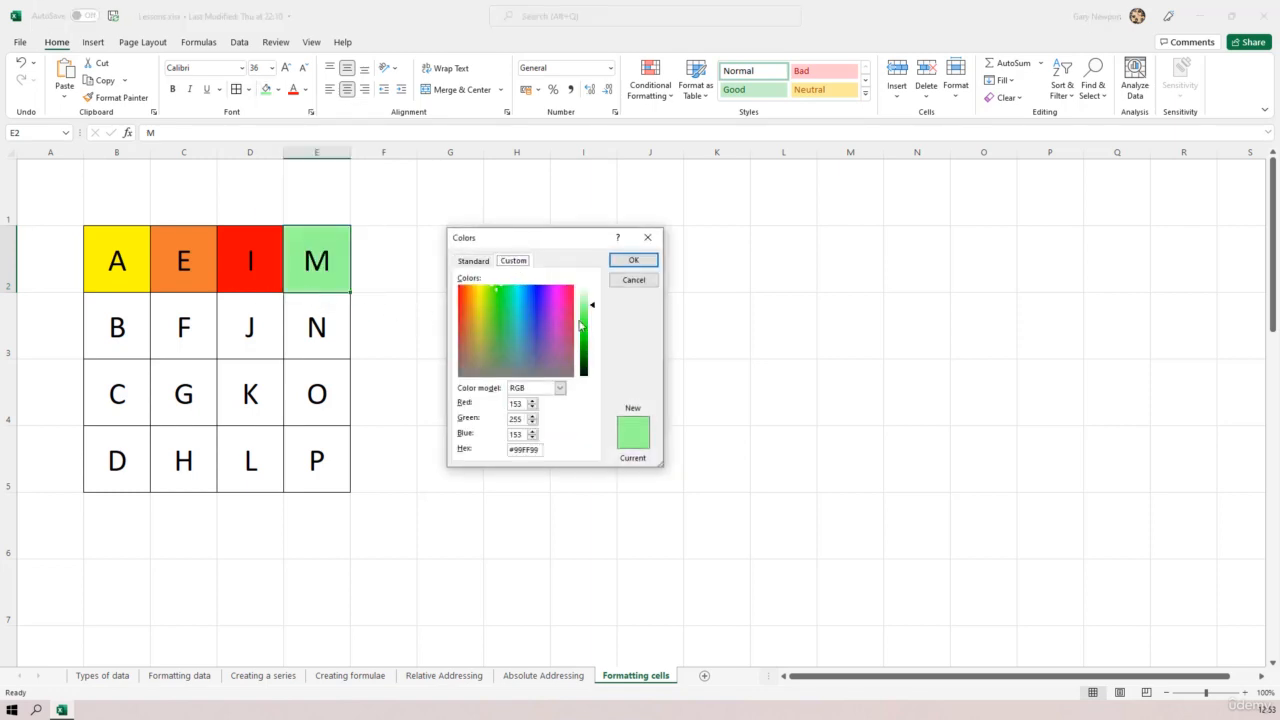
{"action": "left_click", "coordinate": [512, 307]}
{"action": "left_click", "coordinate": [500, 334]}
{"action": "left_click", "coordinate": [480, 323]}
{"action": "left_click", "coordinate": [516, 311]}
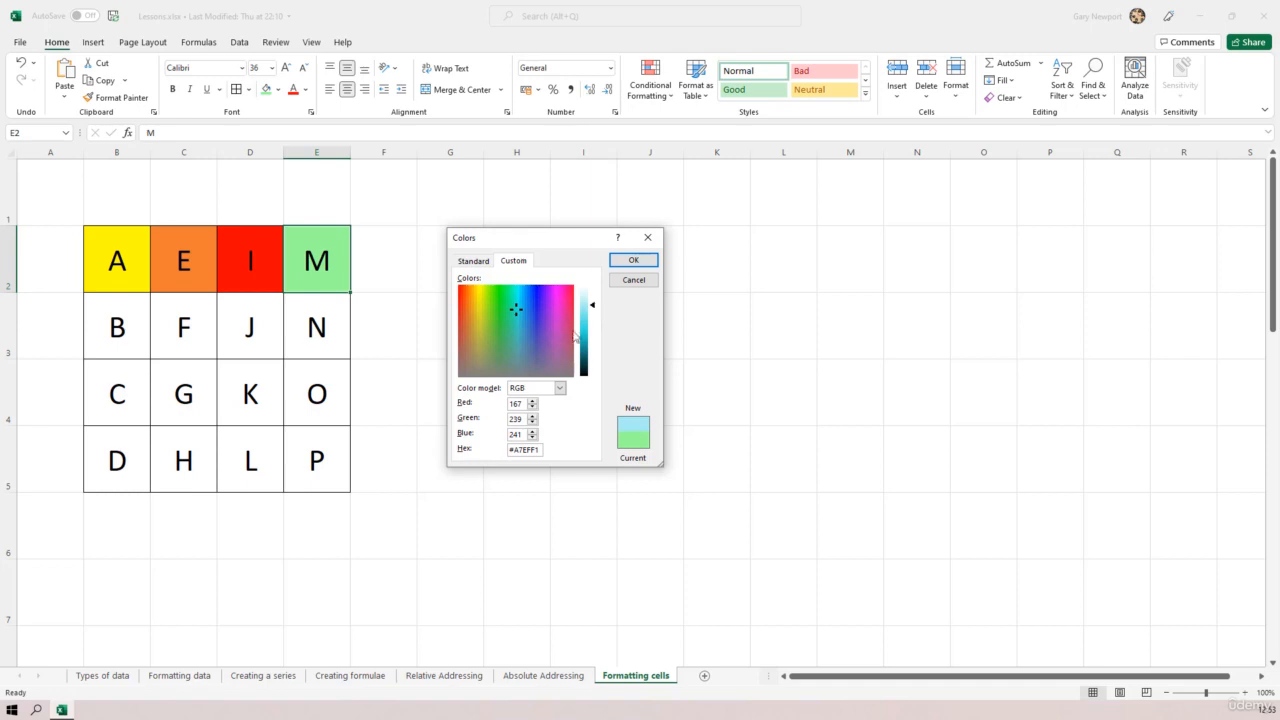
{"action": "left_click", "coordinate": [553, 341]}
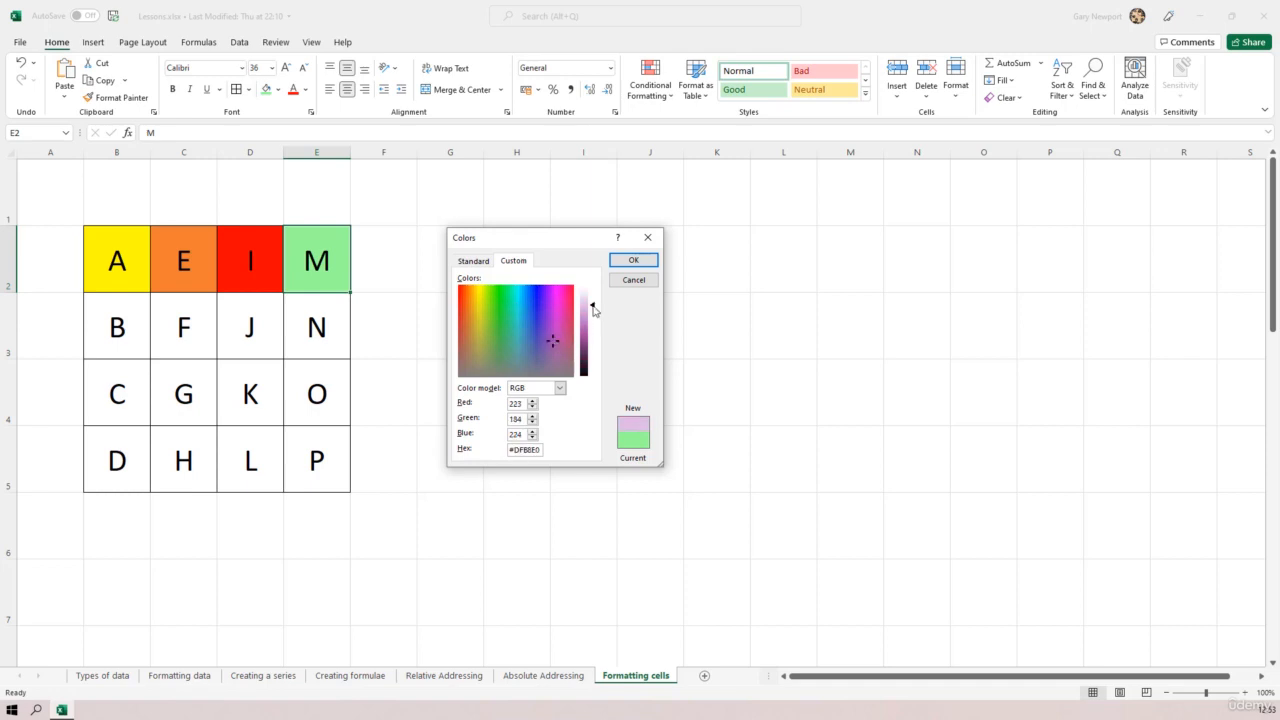
{"action": "mouse_move", "coordinate": [594, 308]}
{"action": "left_mouse_down"}
{"action": "mouse_move", "coordinate": [595, 330]}
{"action": "mouse_move", "coordinate": [595, 318]}
{"action": "left_mouse_up"}
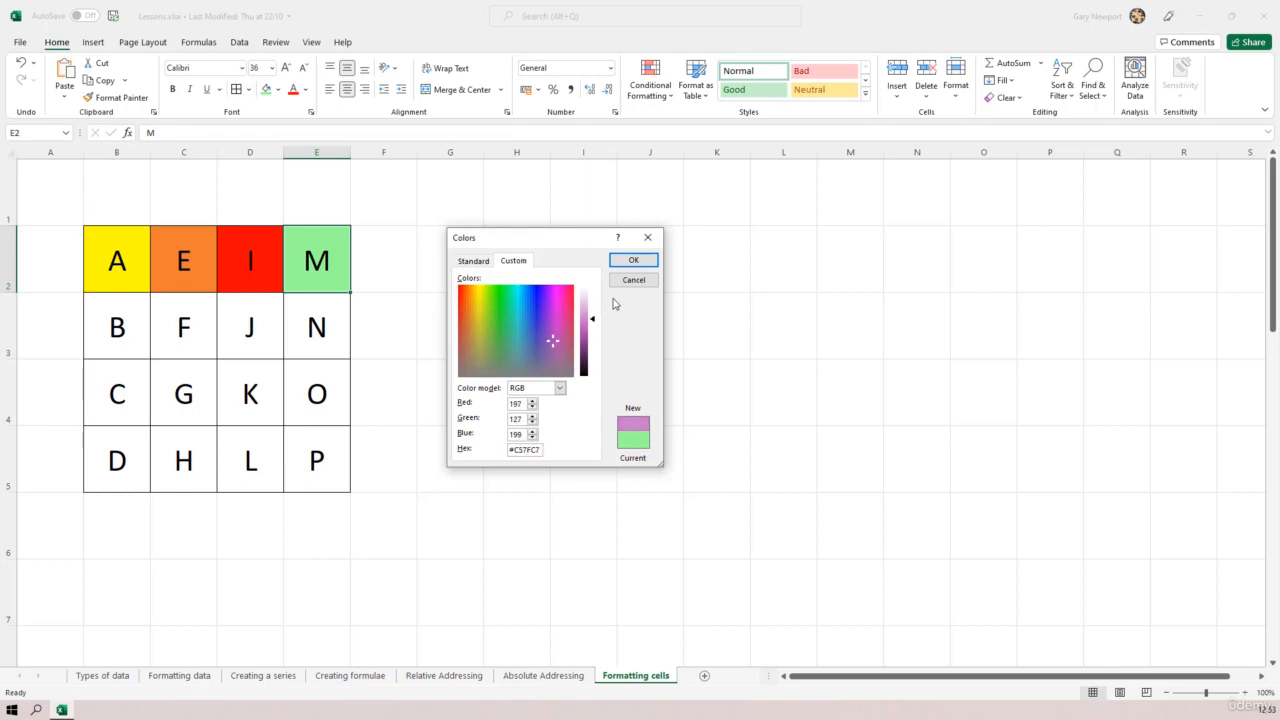
{"action": "left_click", "coordinate": [634, 261]}
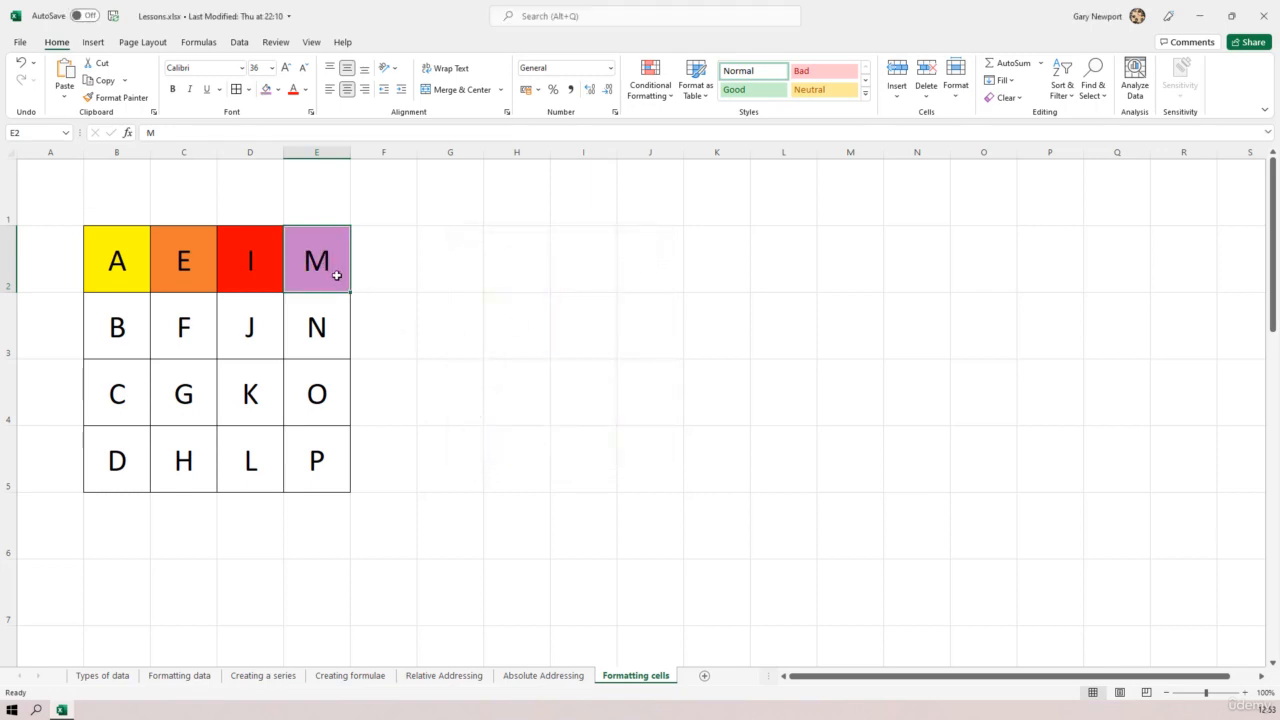
Review the red, green and blue values of the custom fill colour in cell E2, leaving the colour as is
{"action": "left_click", "coordinate": [277, 90]}
{"action": "left_click", "coordinate": [298, 295]}
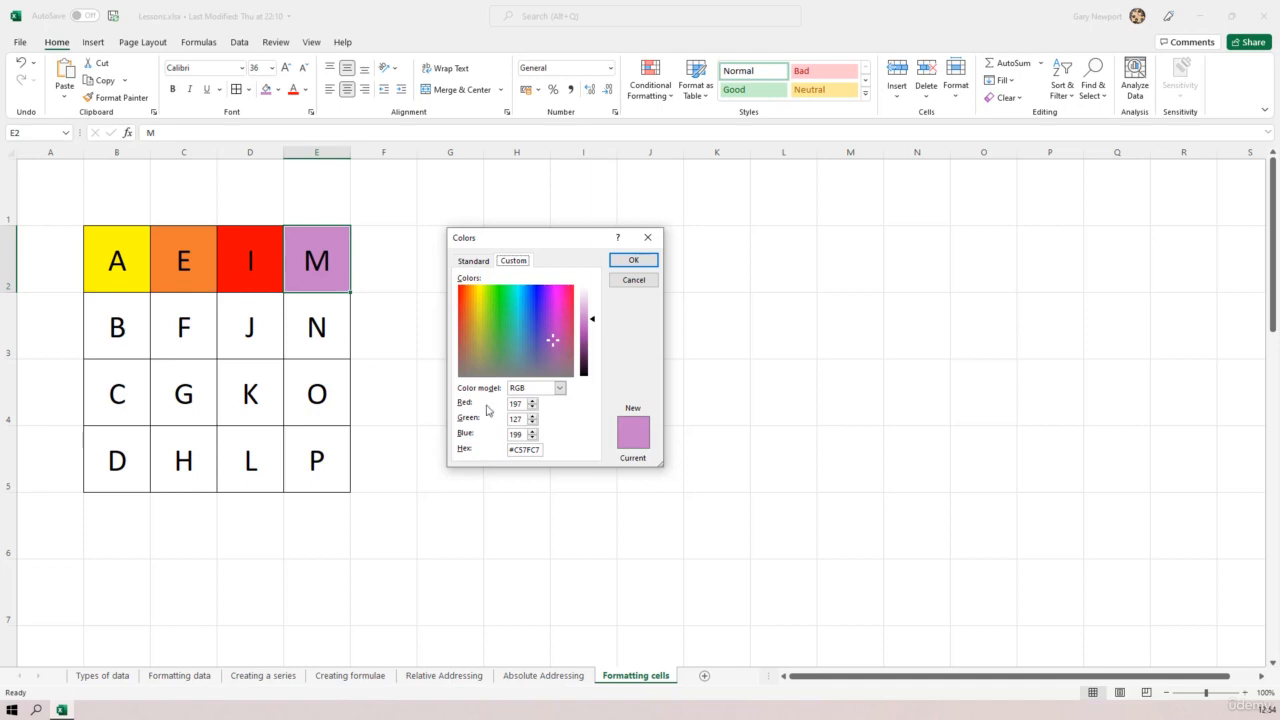
{"action": "left_click", "coordinate": [636, 281]}
Begin a custom RGB fill colour for cell B3, which holds the letter B, with green 0 and blue 0
{"action": "left_click", "coordinate": [118, 331]}
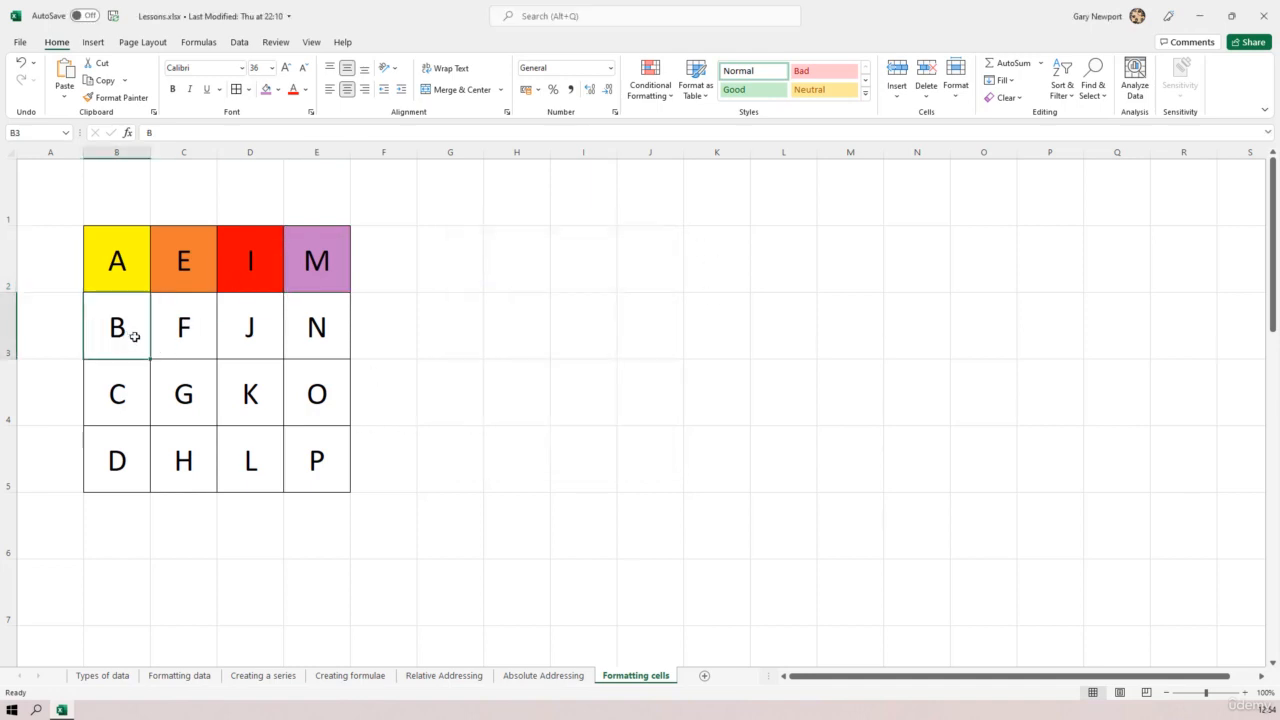
{"action": "left_click", "coordinate": [278, 90]}
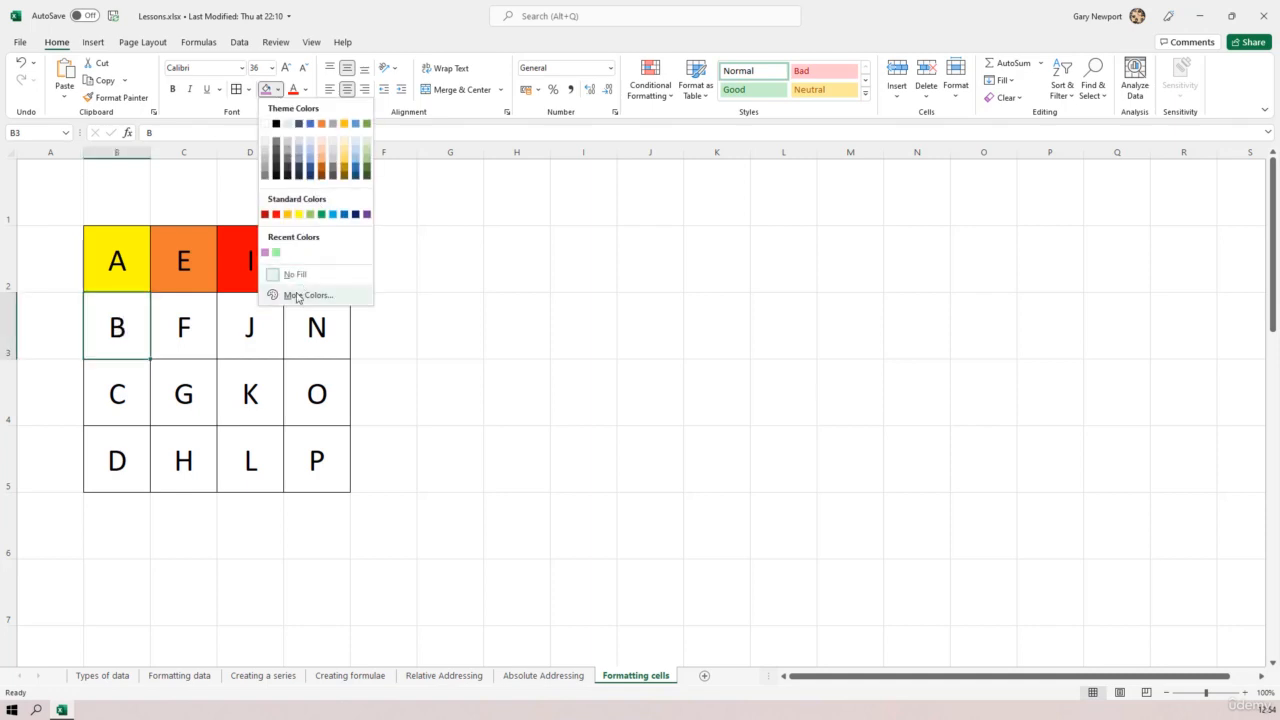
{"action": "left_click", "coordinate": [296, 294]}
{"action": "left_click", "coordinate": [526, 264]}
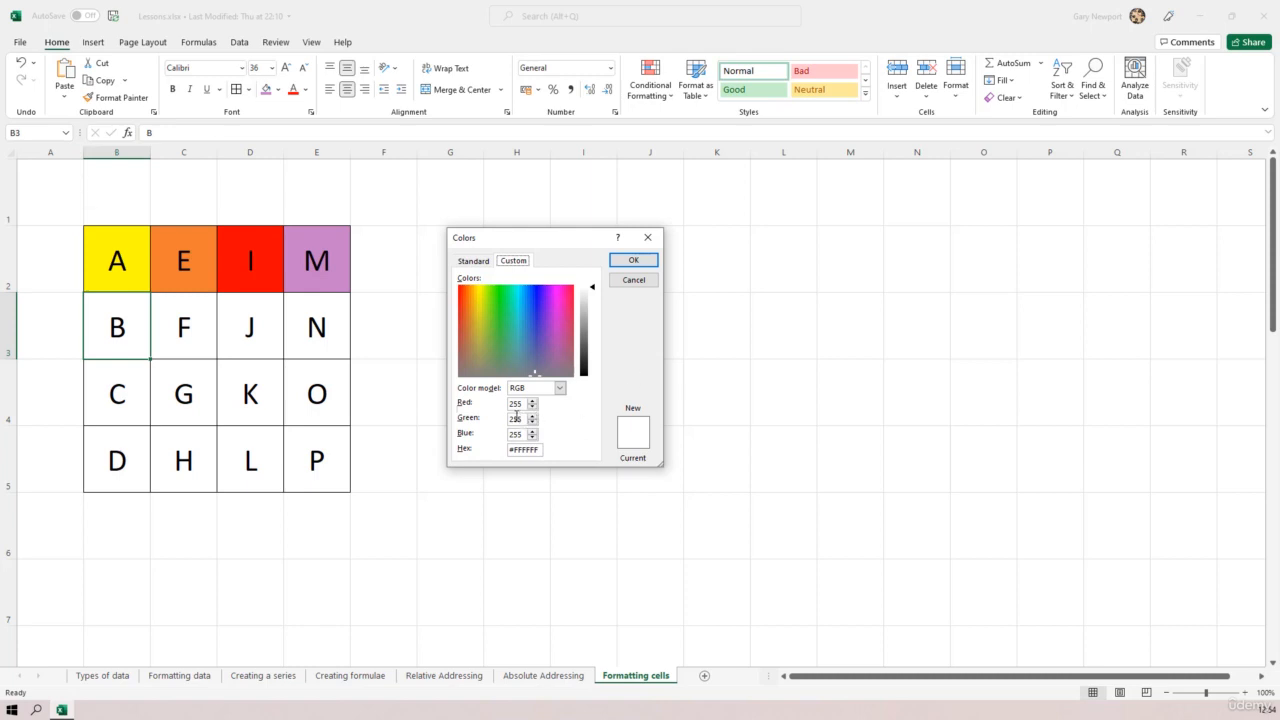
{"action": "left_click_drag", "start_coordinate": [525, 419], "coordinate": [506, 419]}
{"action": "left_click", "coordinate": [498, 422]}
{"action": "left_click_drag", "start_coordinate": [524, 420], "coordinate": [495, 430]}
{"action": "type", "text": "0"}
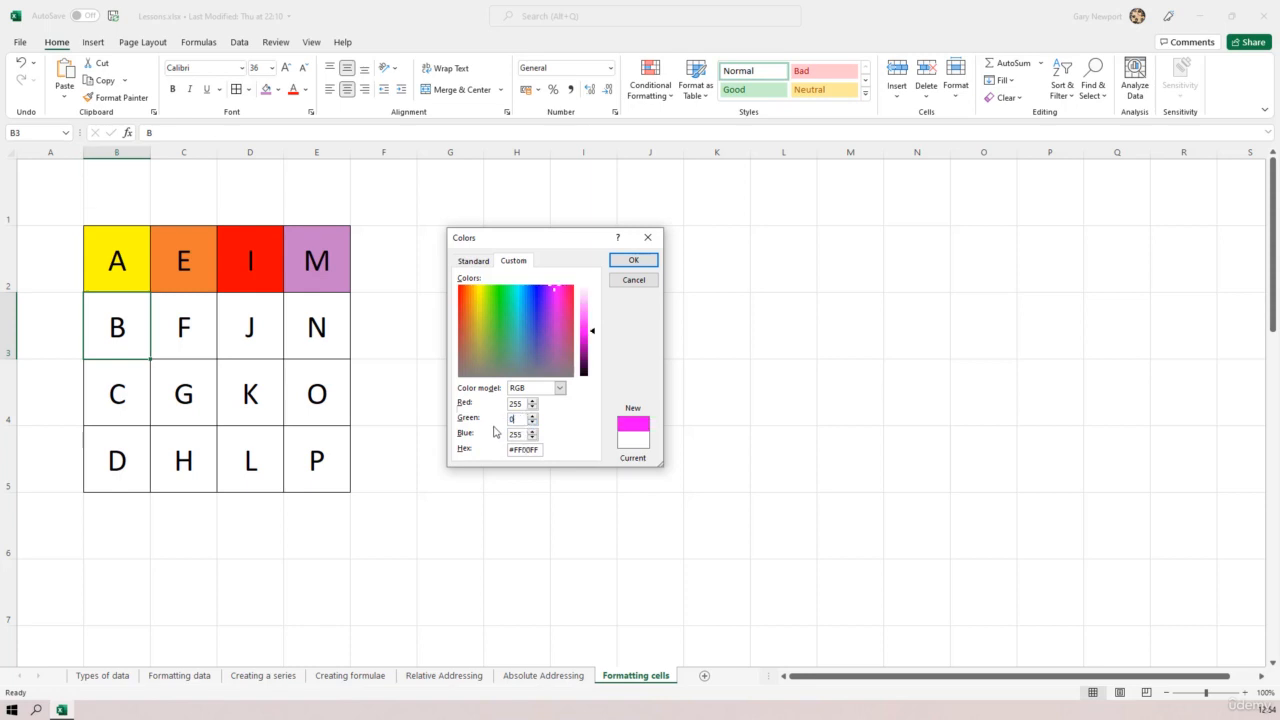
{"action": "key", "text": "Tab"}
{"action": "type", "text": "0"}
{"action": "key", "text": "Tab"}
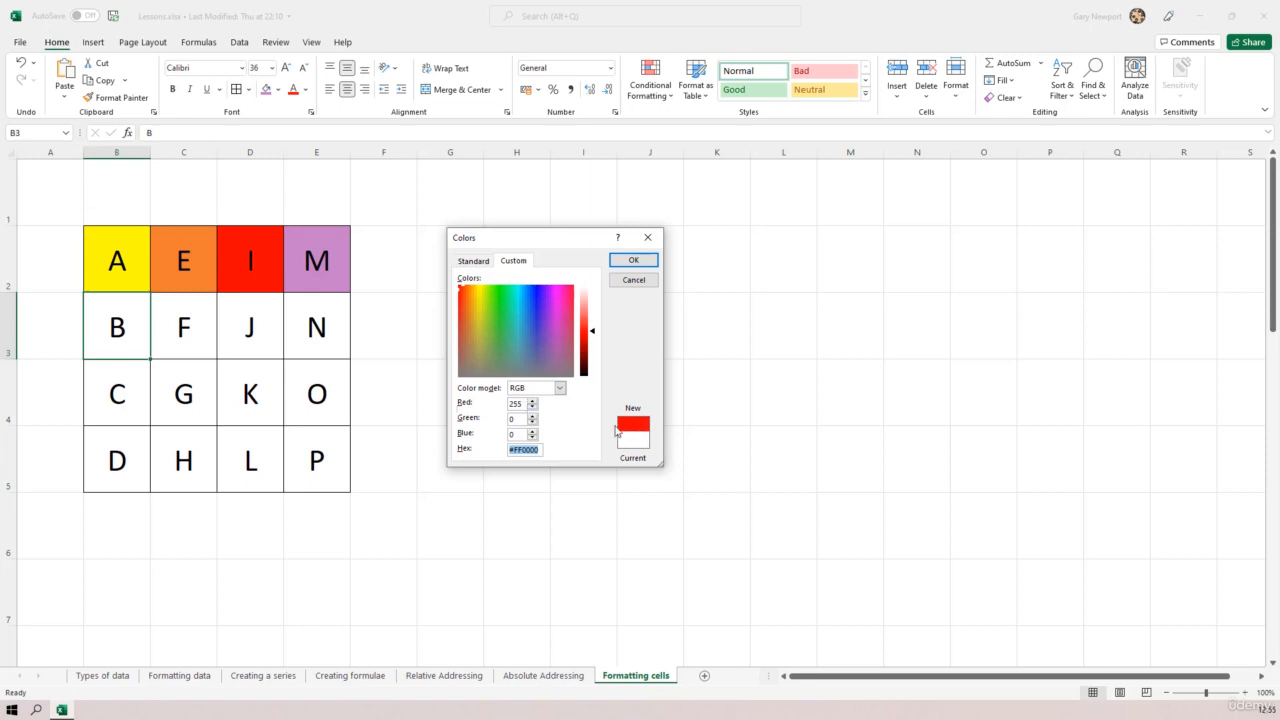
Set the custom fill colour for cell B3 to red 0, green 0 and blue 255
{"action": "double_click", "coordinate": [516, 403]}
{"action": "type", "text": "0"}
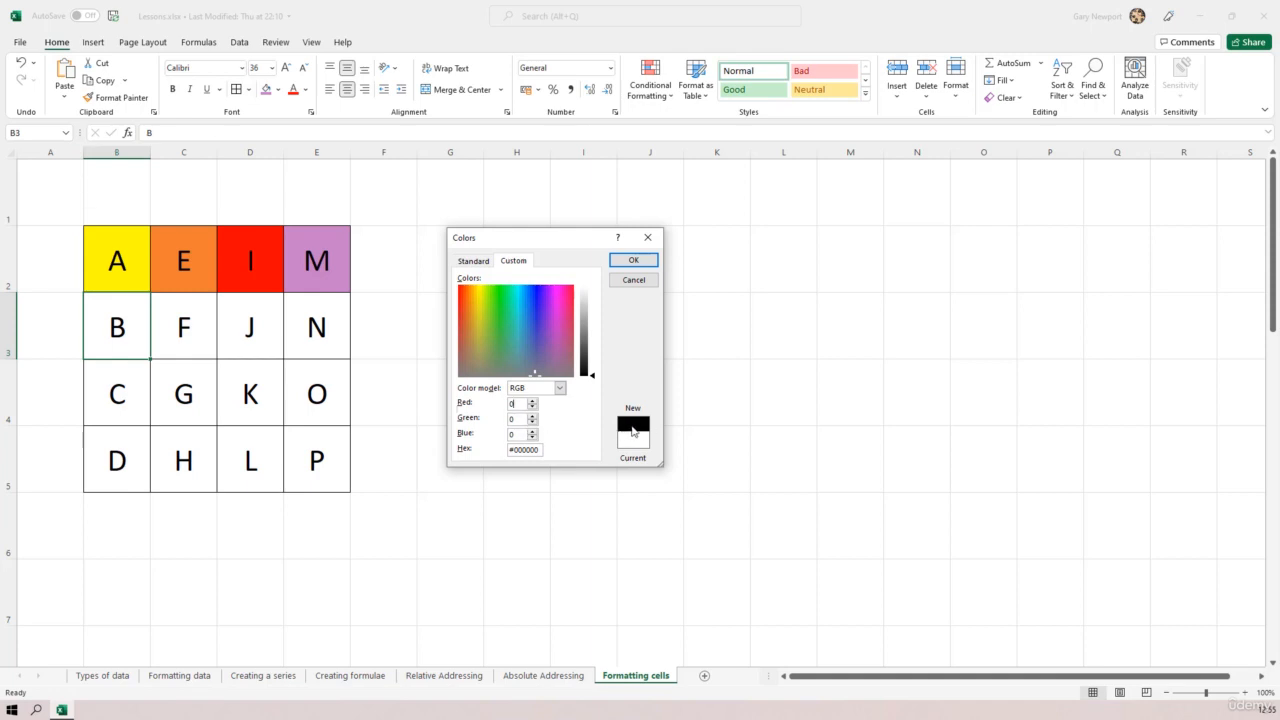
{"action": "key", "text": "Tab"}
{"action": "type", "text": "255"}
{"action": "key", "text": "BackSpace"}
{"action": "key", "text": "BackSpace"}
{"action": "key", "text": "BackSpace"}
{"action": "key", "text": "Tab"}
{"action": "type", "text": "255"}
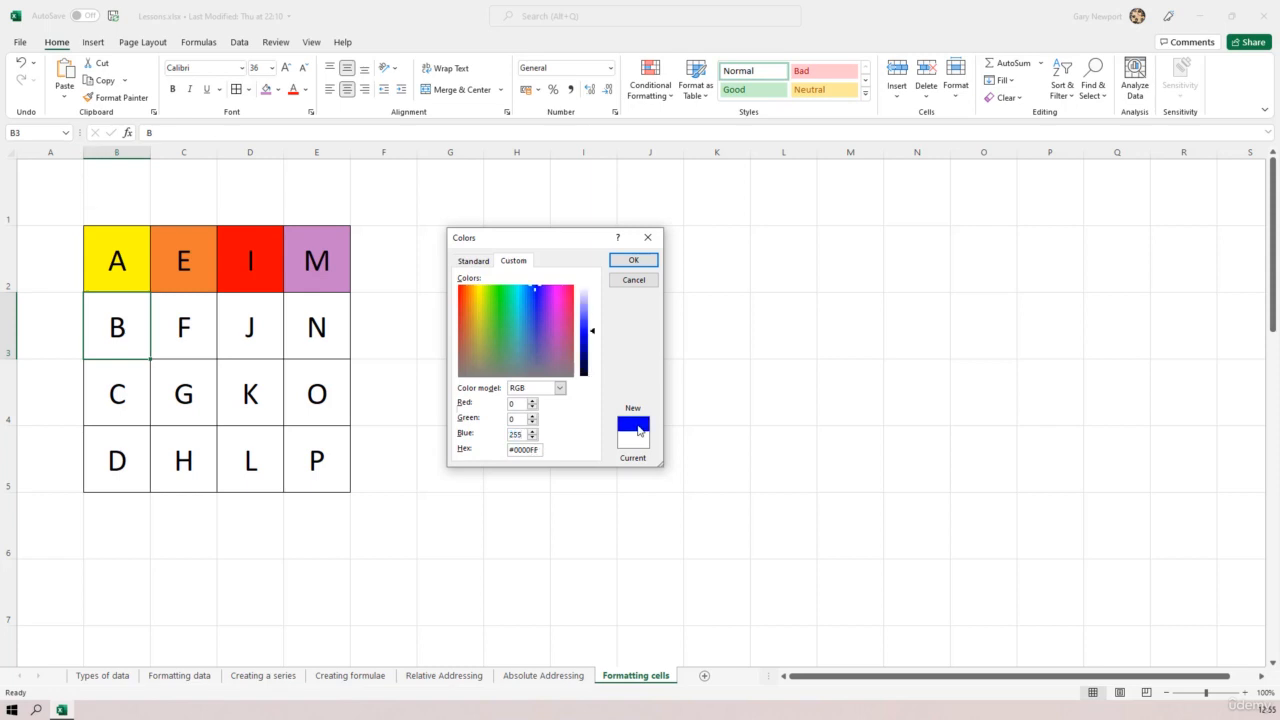
Re-enter blue as 255 and set green to 128 in the custom fill colour for cell B3
{"action": "key", "text": "BackSpace"}
{"action": "key", "text": "BackSpace"}
{"action": "key", "text": "BackSpace"}
{"action": "type", "text": "12"}
{"action": "type", "text": "4"}
{"action": "key", "text": "BackSpace"}
{"action": "key", "text": "BackSpace"}
{"action": "key", "text": "BackSpace"}
{"action": "type", "text": "255"}
{"action": "key", "text": "shift+Tab"}
{"action": "type", "text": "128"}
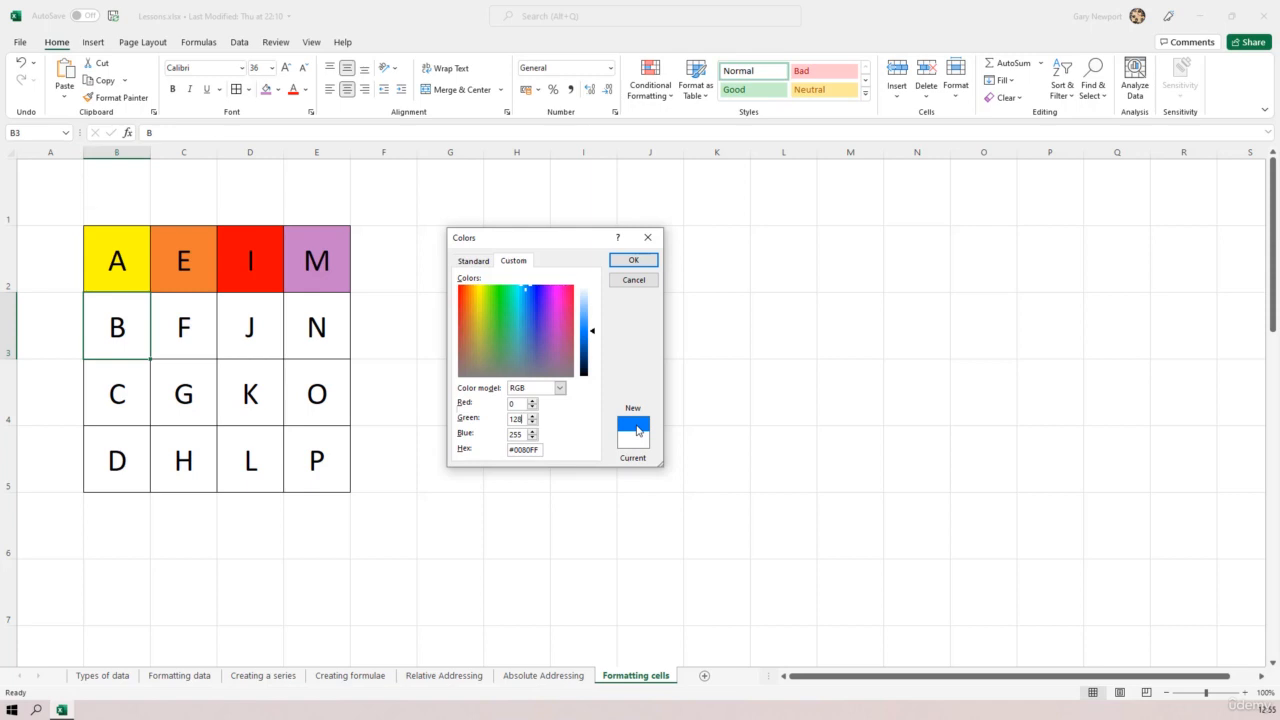
Try green values of 200 and 255 in the custom fill colour for cell B3, and return green to 0
{"action": "key", "text": "BackSpace"}
{"action": "key", "text": "BackSpace"}
{"action": "key", "text": "BackSpace"}
{"action": "type", "text": "200"}
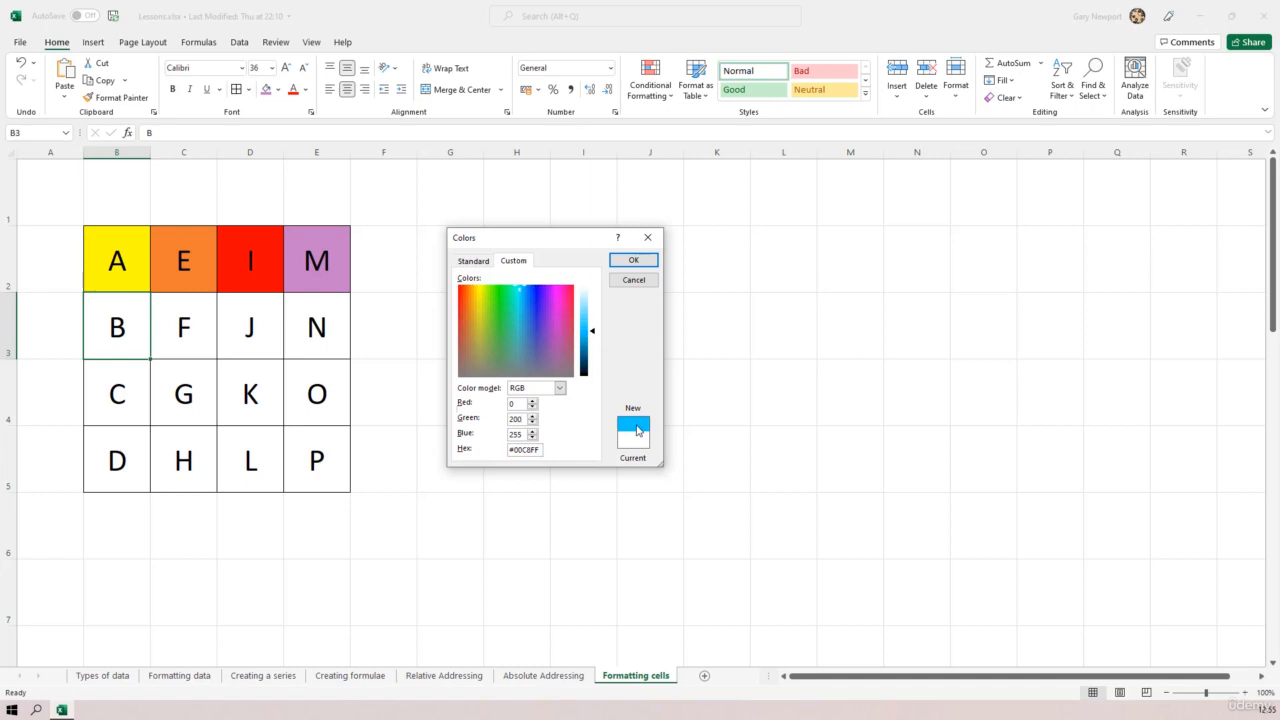
{"action": "key", "text": "BackSpace"}
{"action": "key", "text": "BackSpace"}
{"action": "key", "text": "BackSpace"}
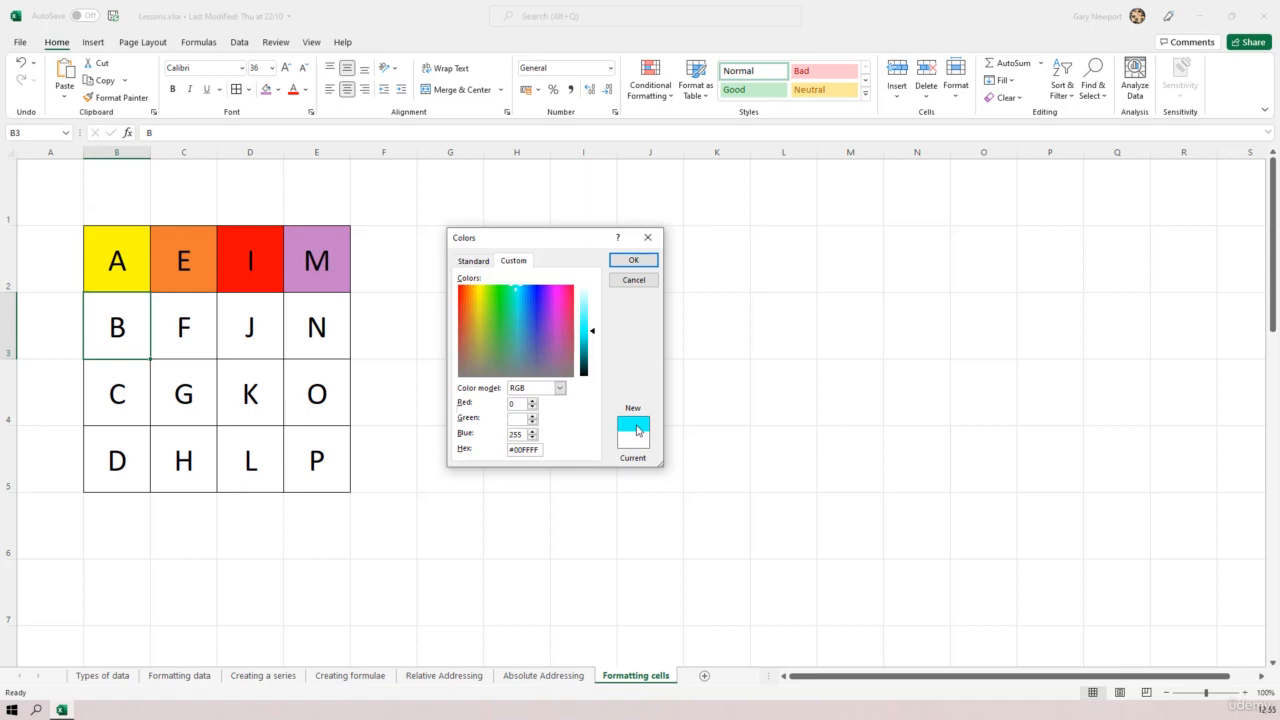
{"action": "type", "text": "255"}
{"action": "key", "text": "BackSpace"}
{"action": "key", "text": "BackSpace"}
{"action": "key", "text": "BackSpace"}
{"action": "type", "text": "0"}
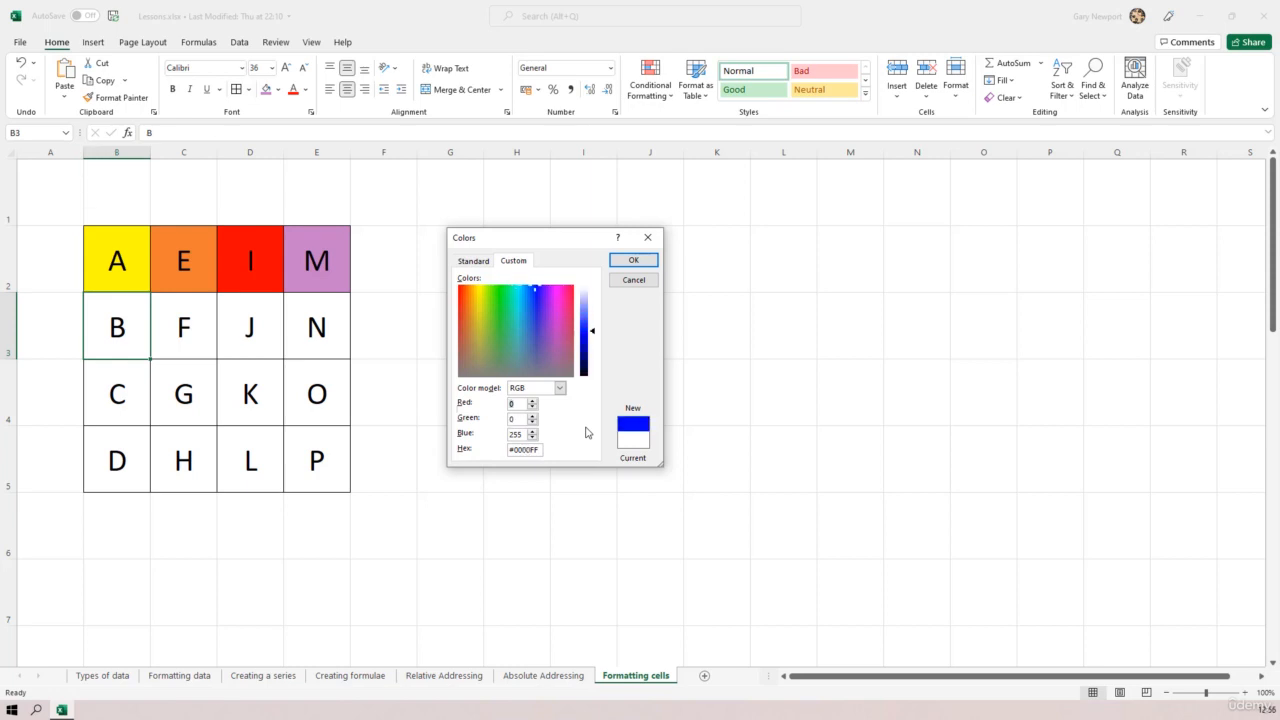
Set the custom fill colour for cell B3 to red 128, green 100 and blue 200, trying green 200 first
{"action": "type", "text": "128"}
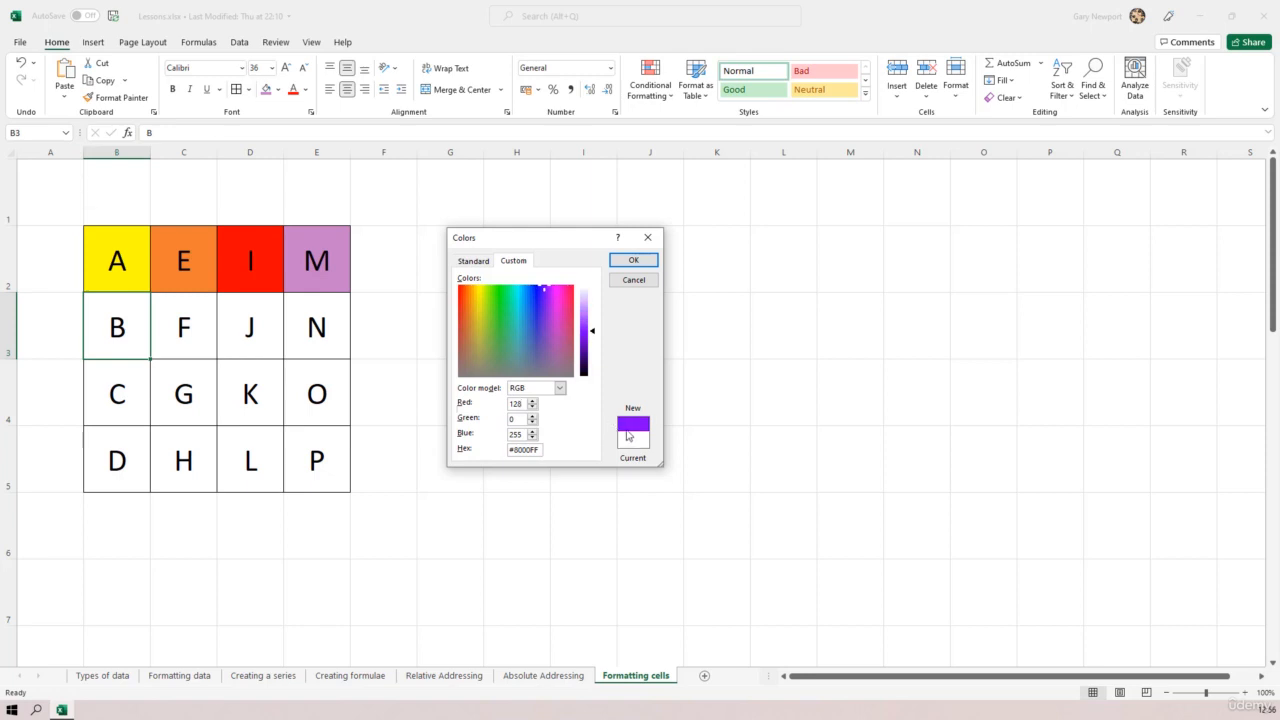
{"action": "left_click", "coordinate": [518, 419]}
{"action": "key", "text": "BackSpace"}
{"action": "type", "text": "200"}
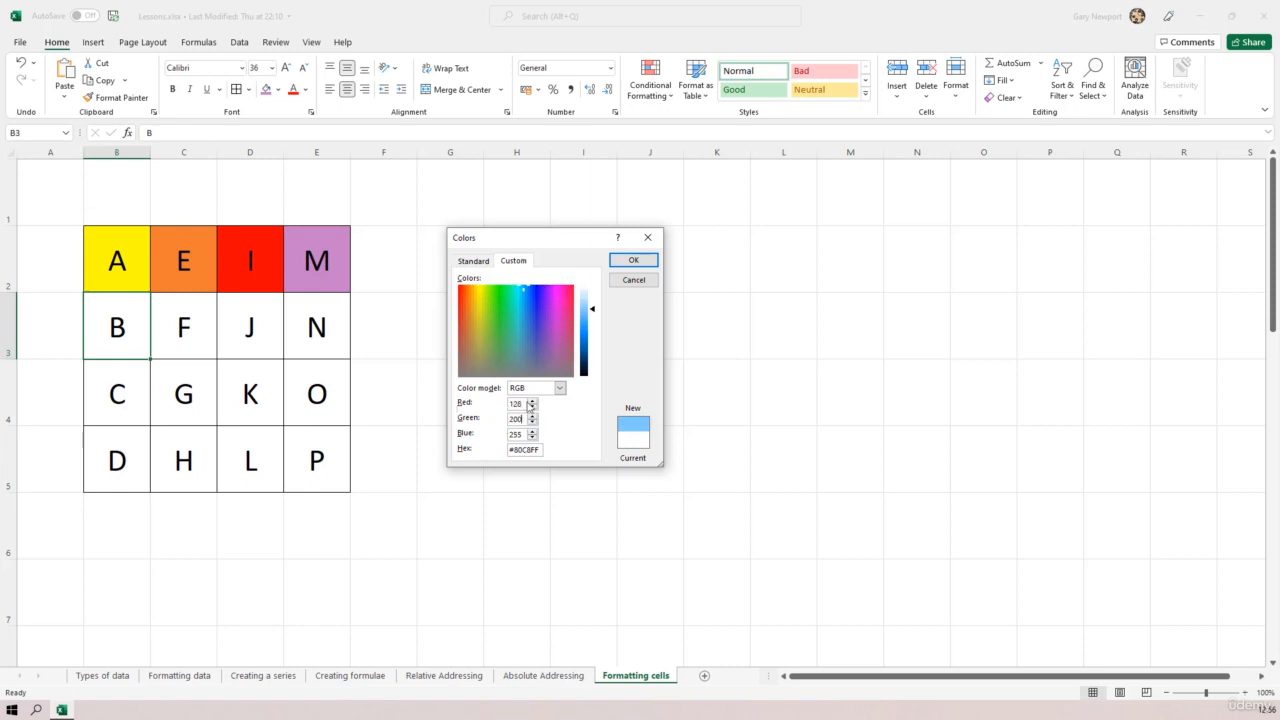
{"action": "left_click_drag", "start_coordinate": [525, 419], "coordinate": [500, 420]}
{"action": "type", "text": "100"}
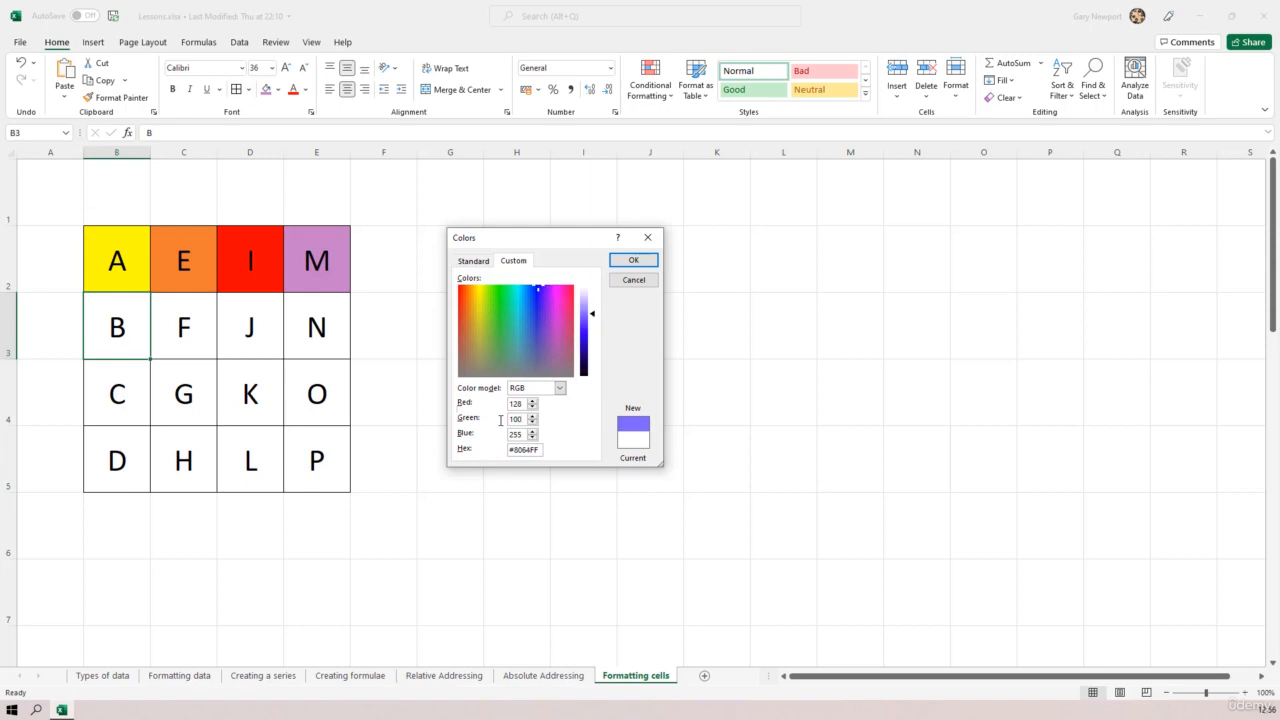
{"action": "left_click_drag", "start_coordinate": [525, 435], "coordinate": [509, 436]}
{"action": "type", "text": "200"}
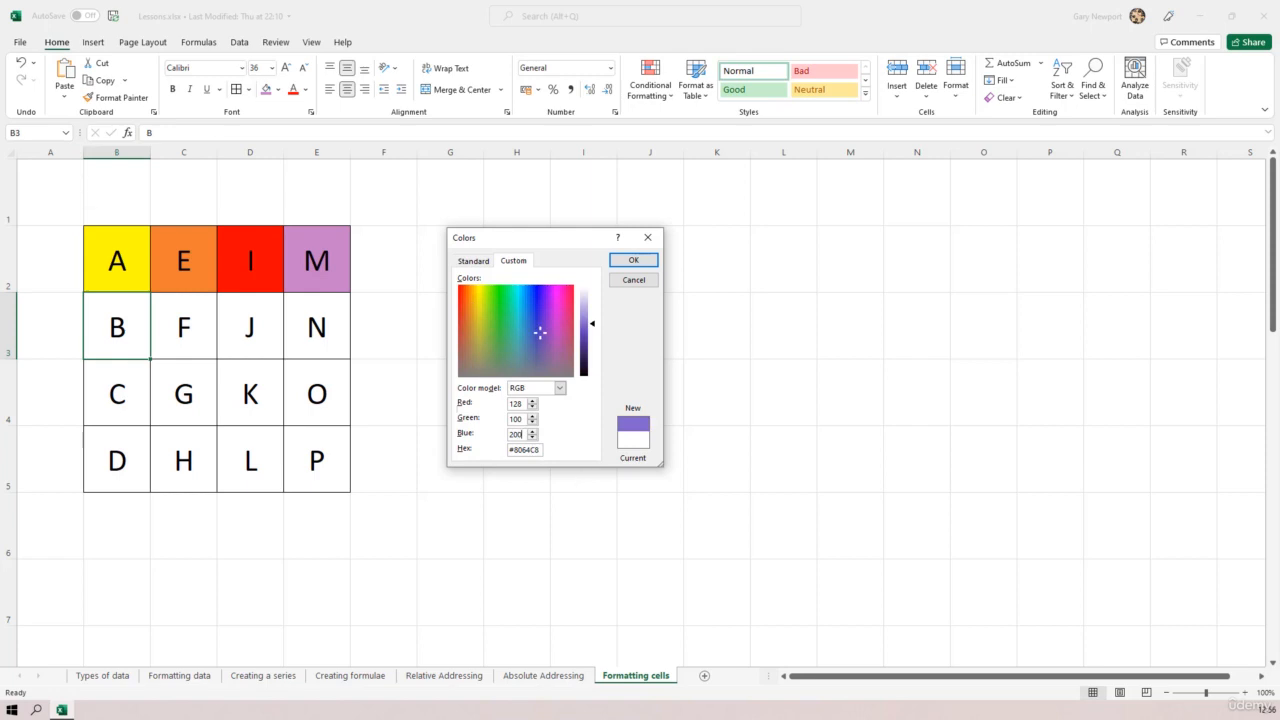
Try a blue value of 20 in the custom fill colour for cell B3 and cancel the colour change
{"action": "key", "text": "BackSpace"}
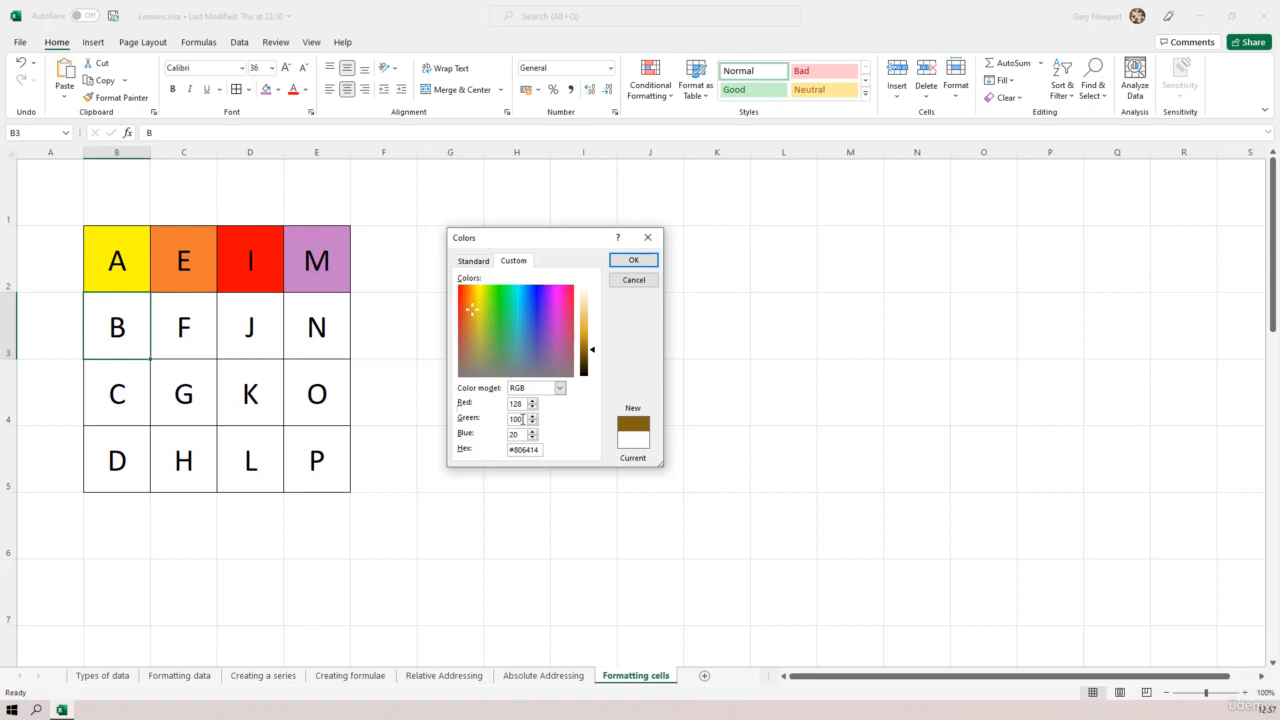
{"action": "left_click", "coordinate": [636, 280]}
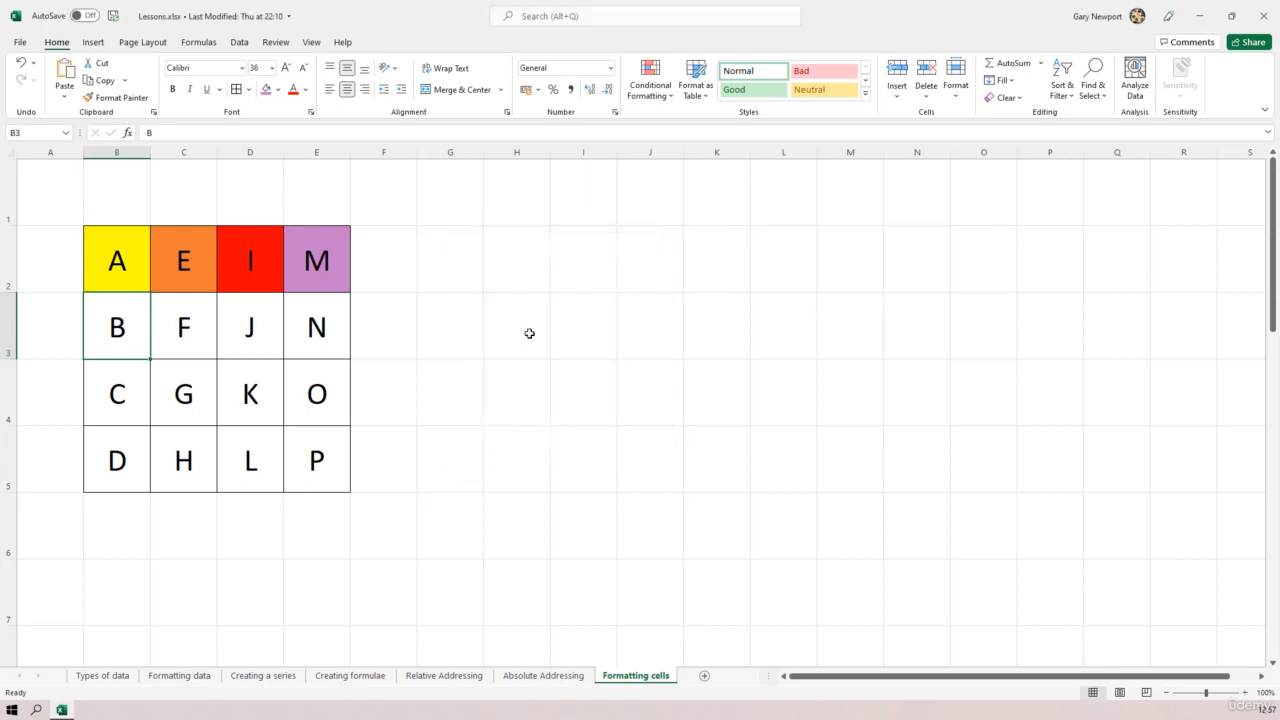
Enter red in cell H2 and replace it with the capitalised heading RED
{"action": "left_click", "coordinate": [500, 270]}
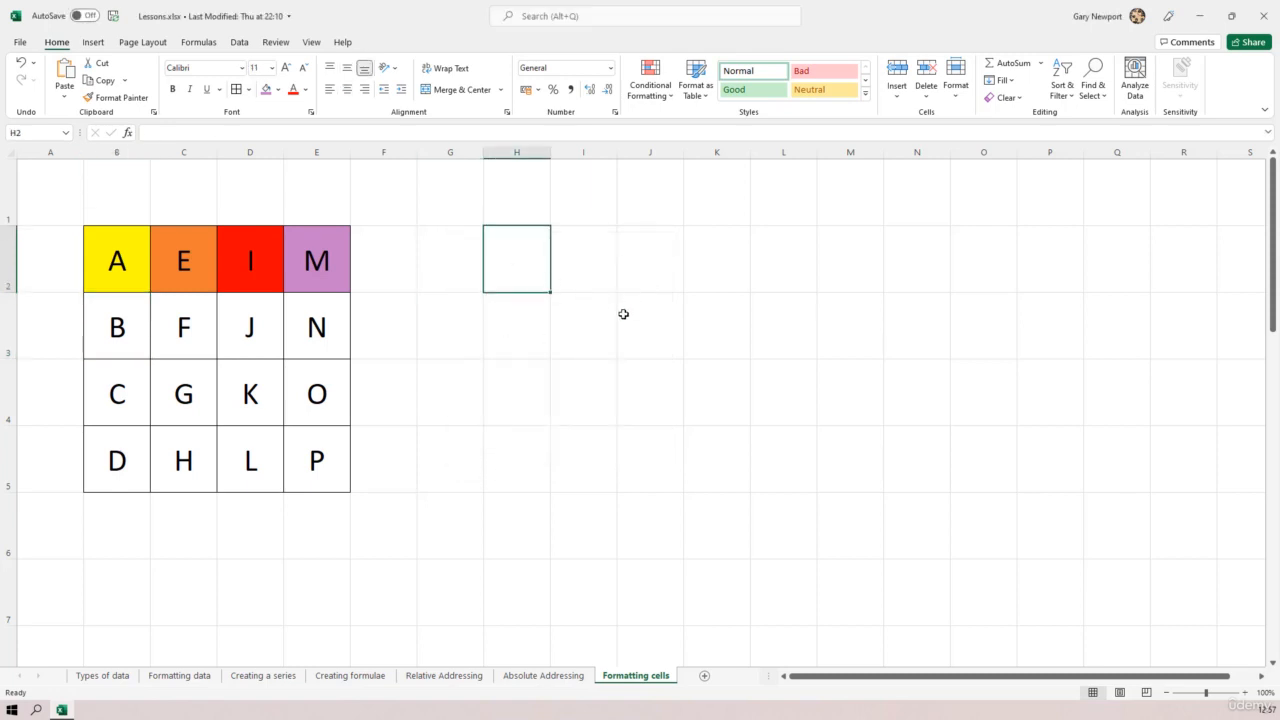
{"action": "type", "text": "red"}
{"action": "key", "text": "Return"}
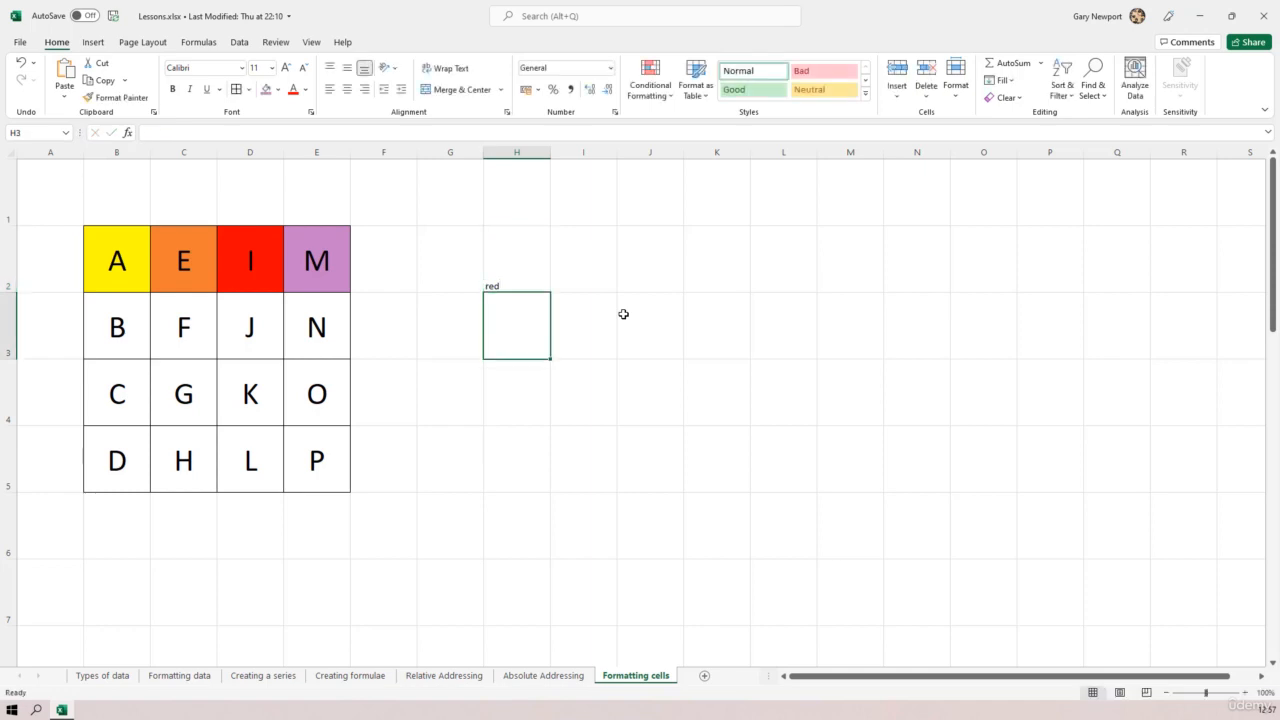
{"action": "key", "text": "Up"}
{"action": "type", "text": "RED"}
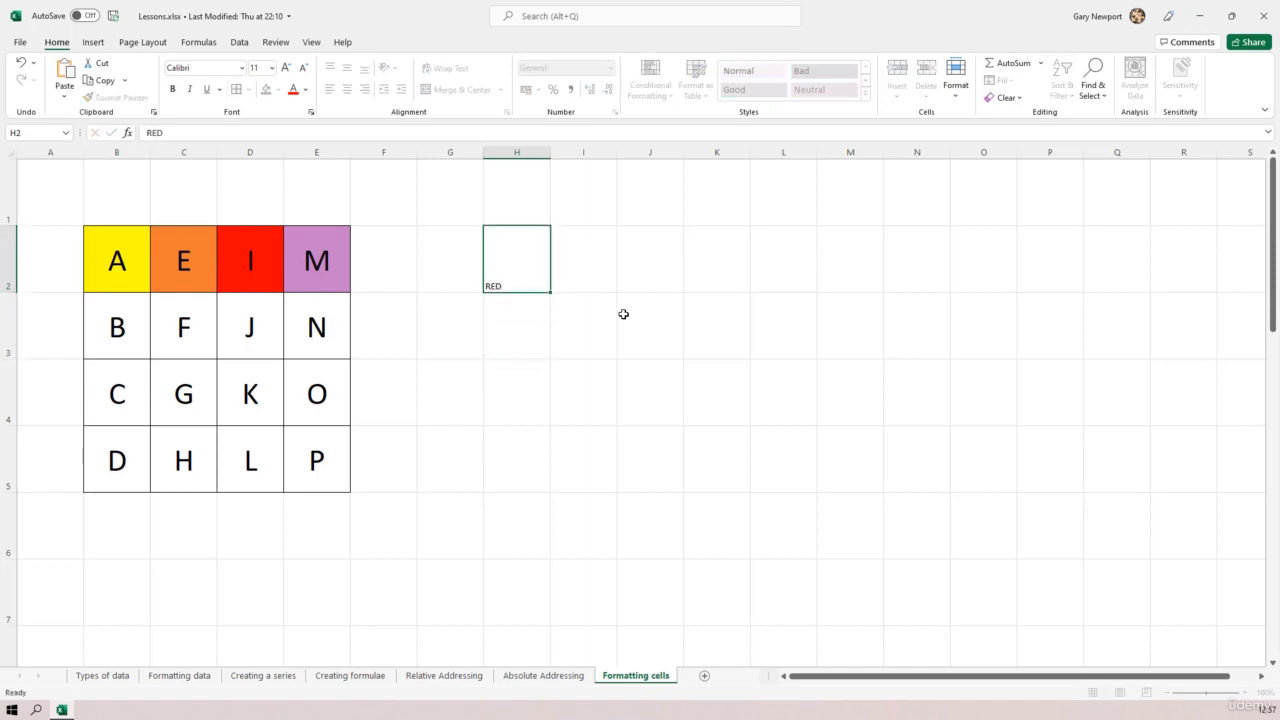
{"action": "key", "text": "Return"}
Enter the headings GREEN in cell I2 and BLUE in cell J2
{"action": "key", "text": "Up"}
{"action": "key", "text": "Right"}
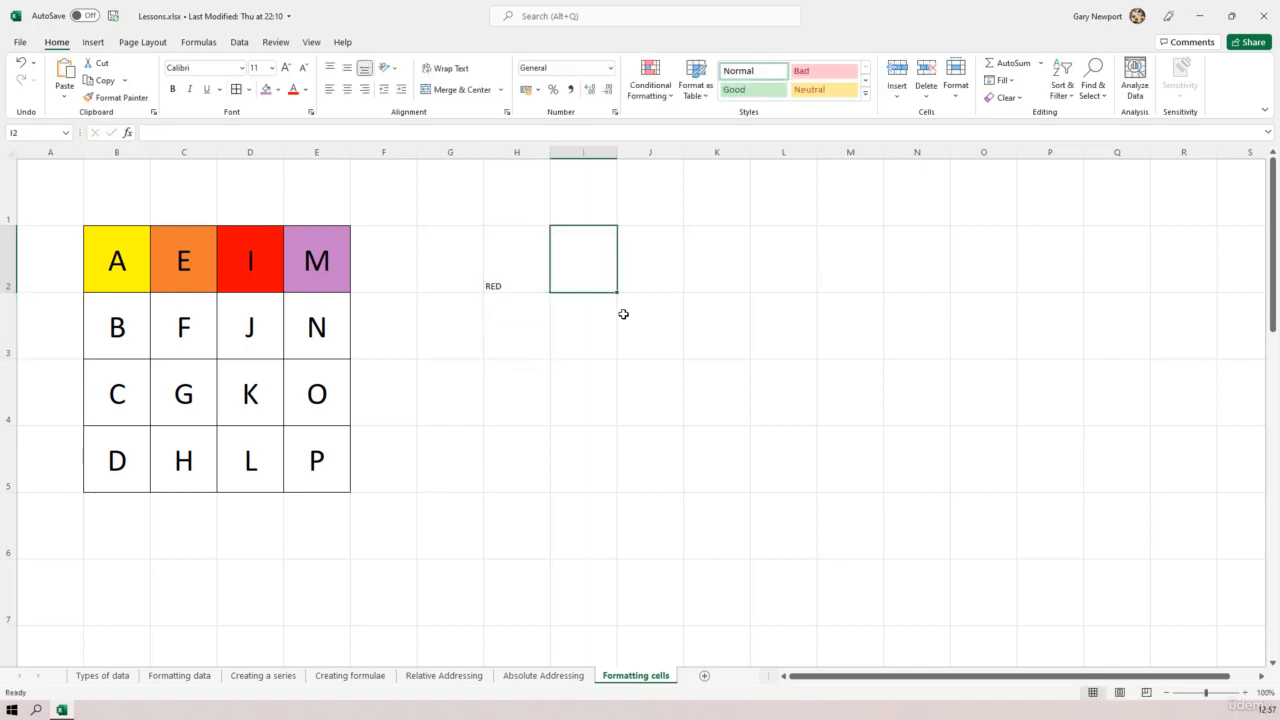
{"action": "type", "text": "GREEN"}
{"action": "key", "text": "Right"}
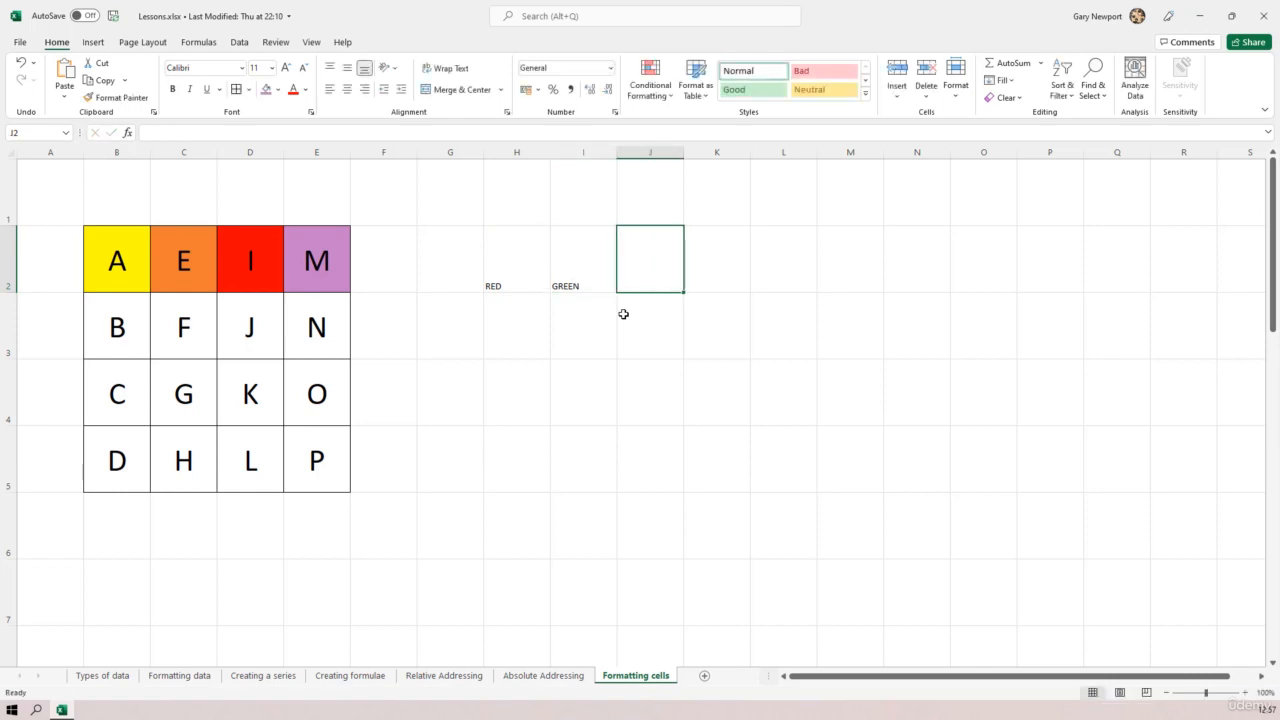
{"action": "type", "text": "BLUE"}
{"action": "key", "text": "Return"}
Enter 256 in cells H3, I3 and J3 beneath the RED, GREEN and BLUE headings
{"action": "key", "text": "Left"}
{"action": "key", "text": "Left"}
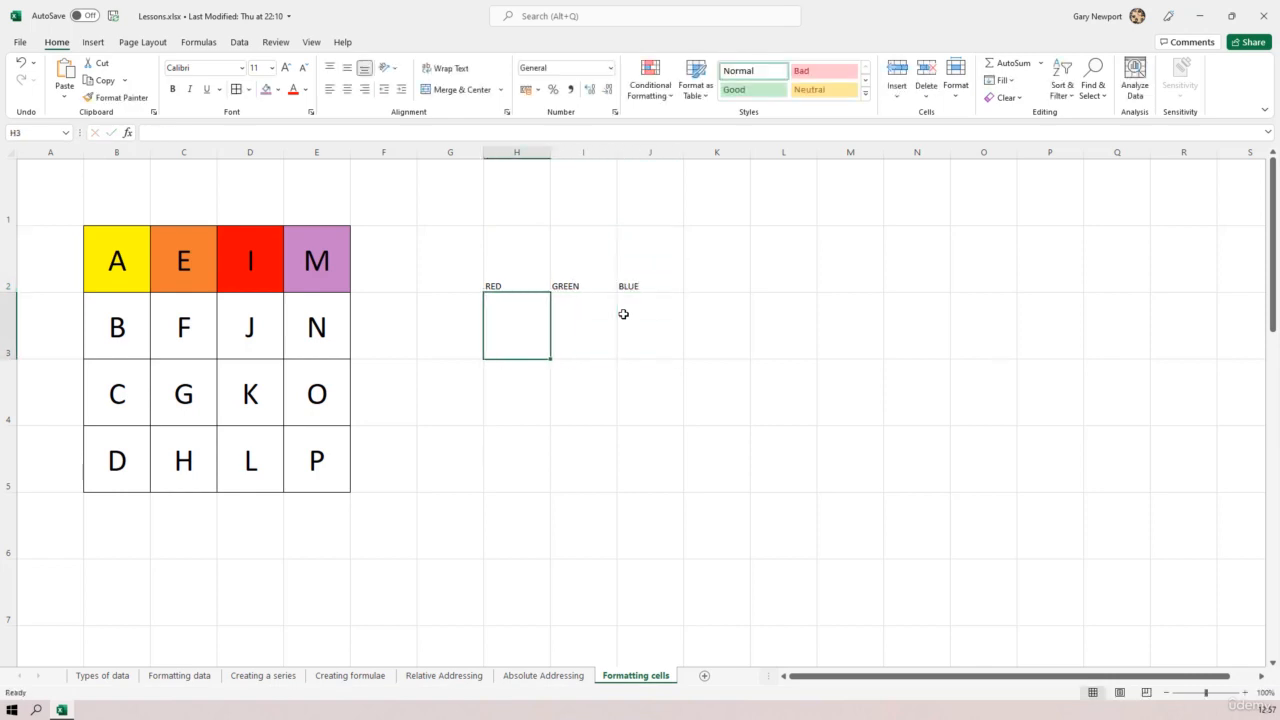
{"action": "type", "text": "25"}
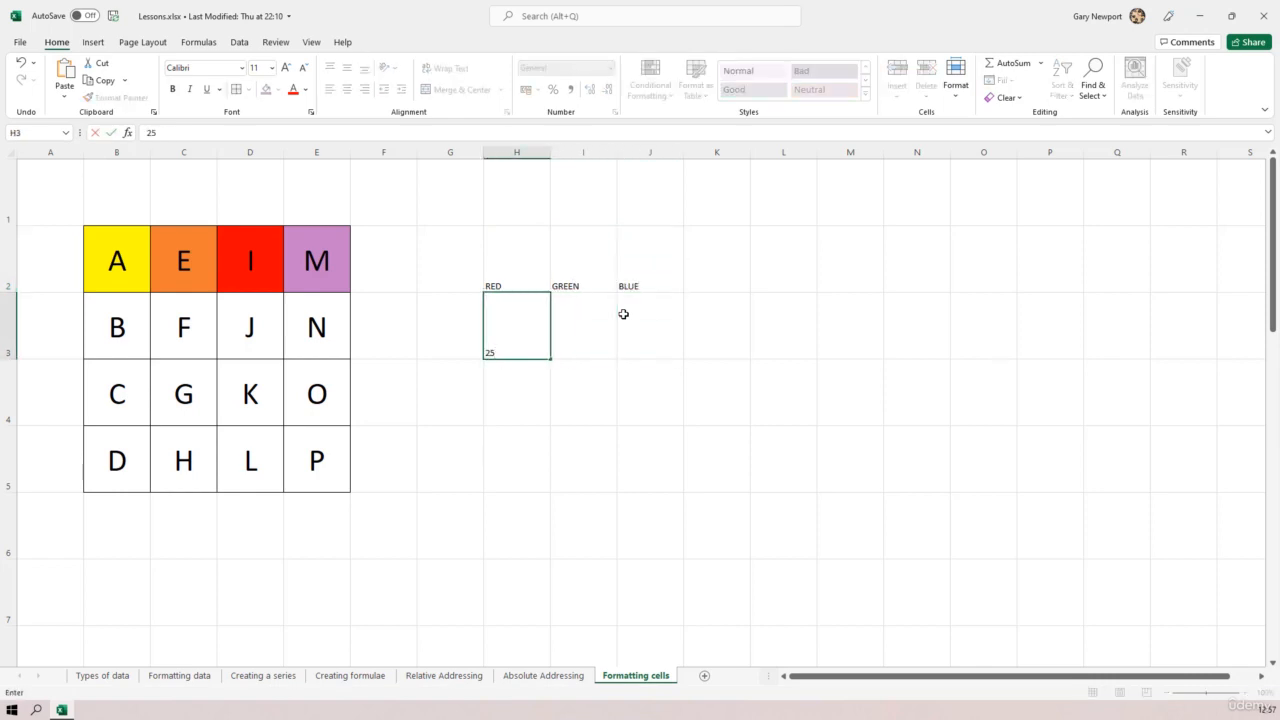
{"action": "type", "text": "6"}
{"action": "key", "text": "Tab"}
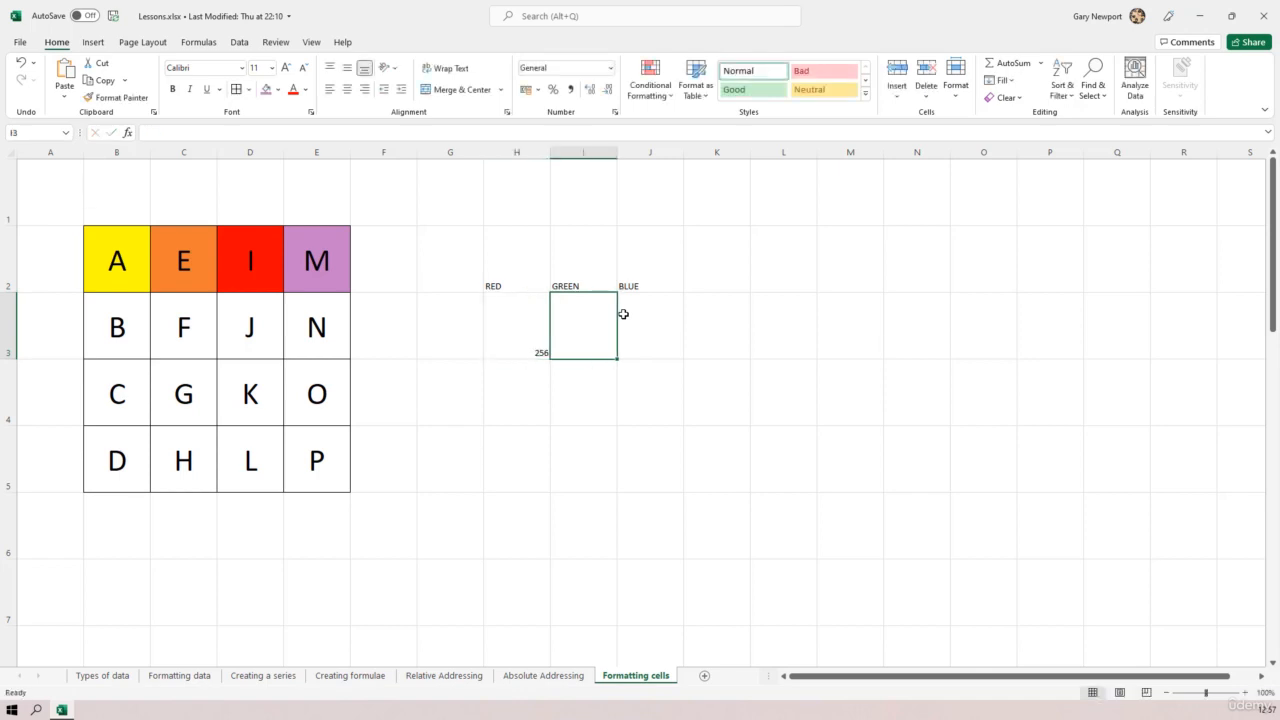
{"action": "type", "text": "256"}
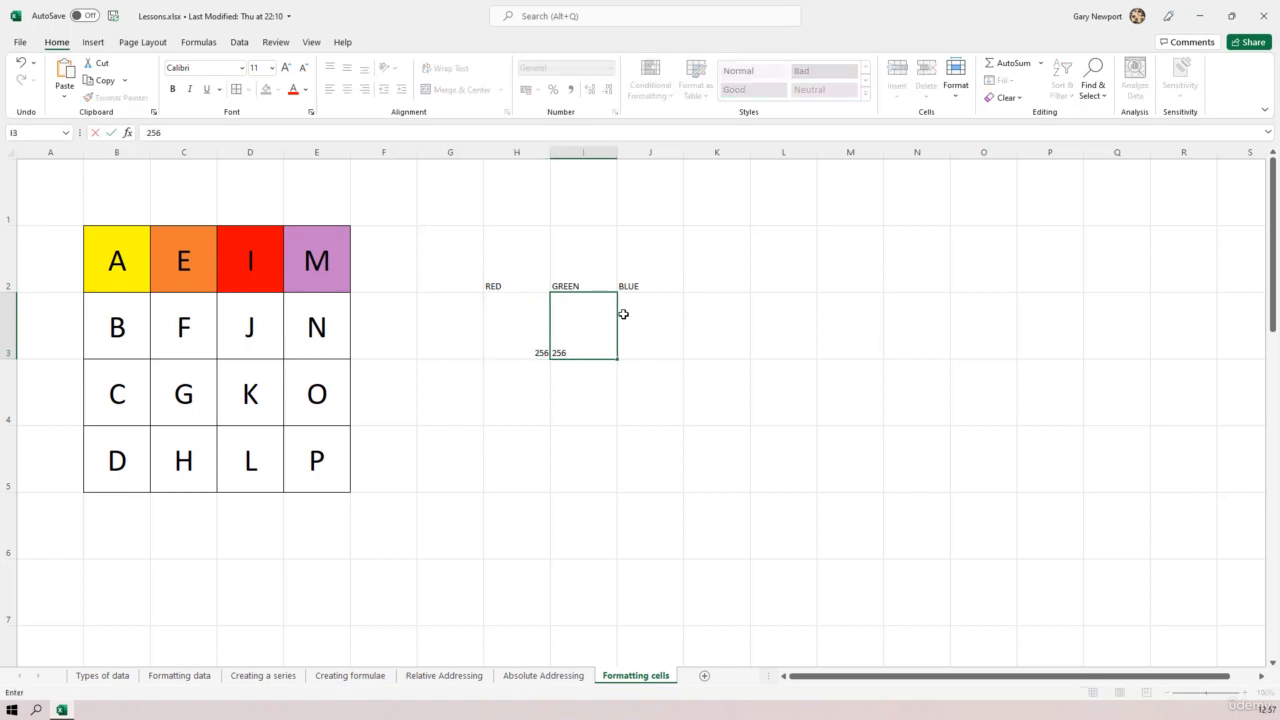
{"action": "key", "text": "Tab"}
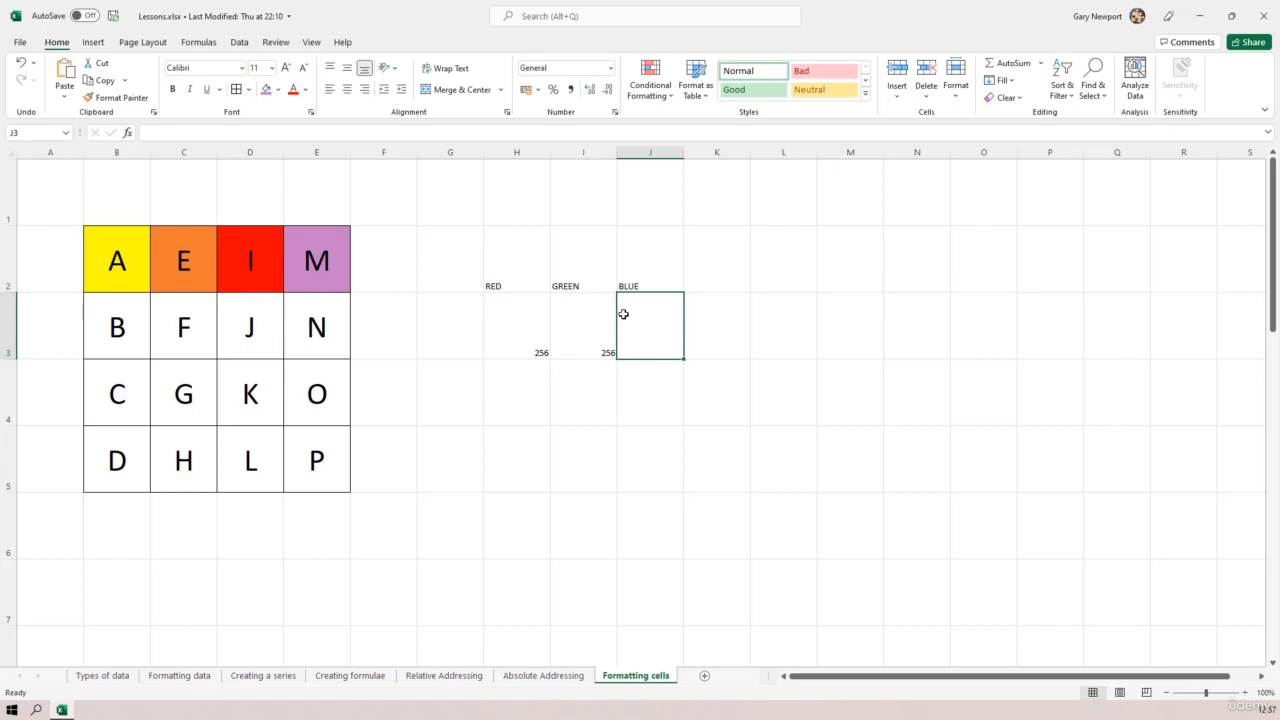
{"action": "type", "text": "256"}
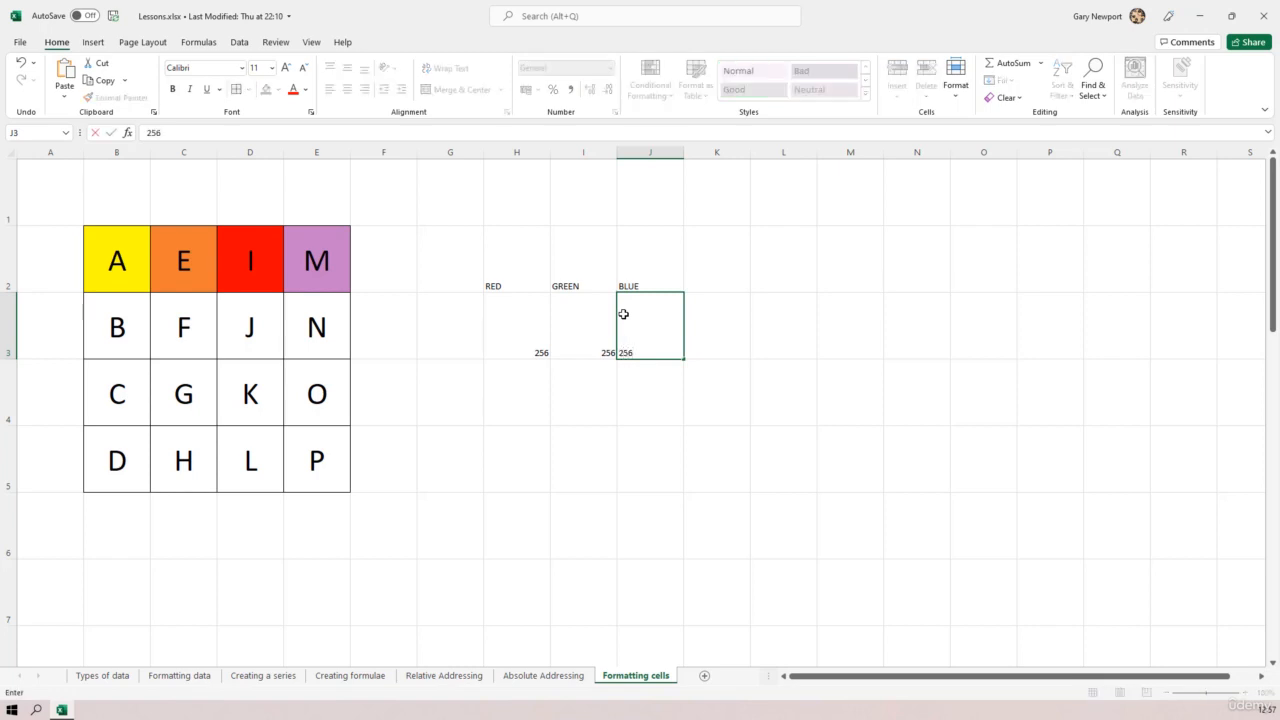
{"action": "key", "text": "Tab"}
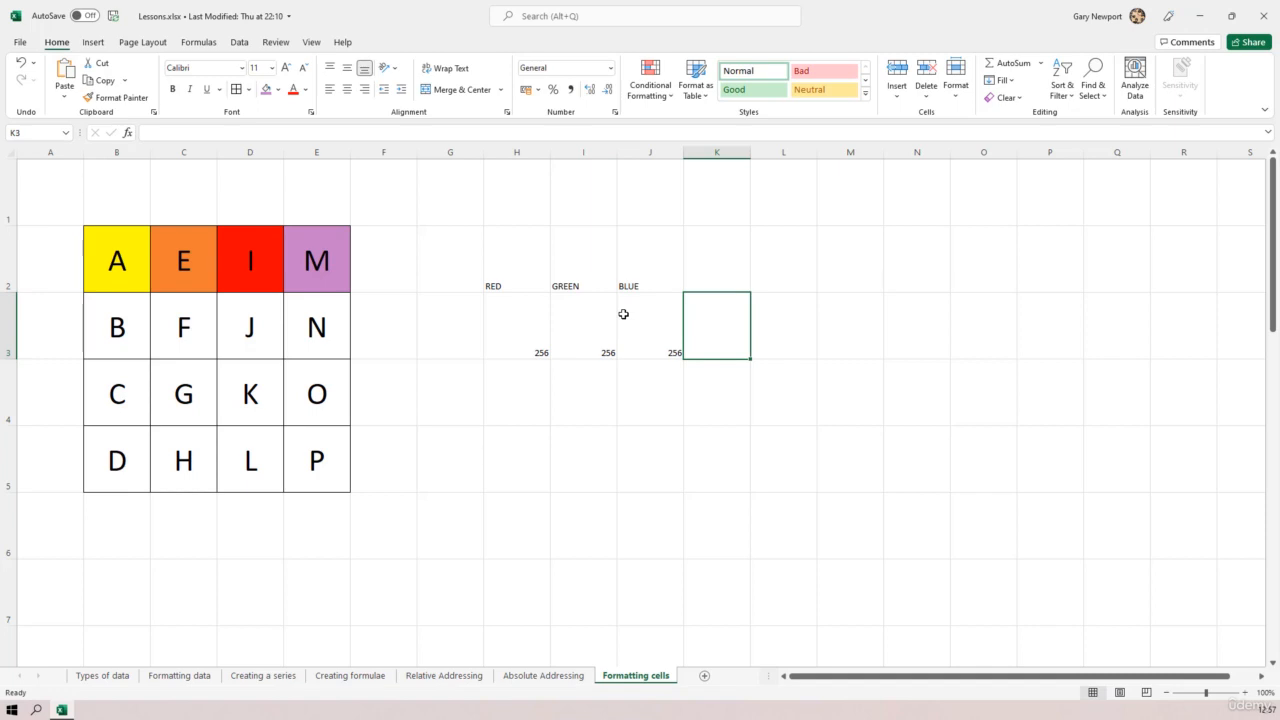
Multiply the three colour values in cell K3 with the formula =H3*I3*J3
{"action": "type", "text": "="}
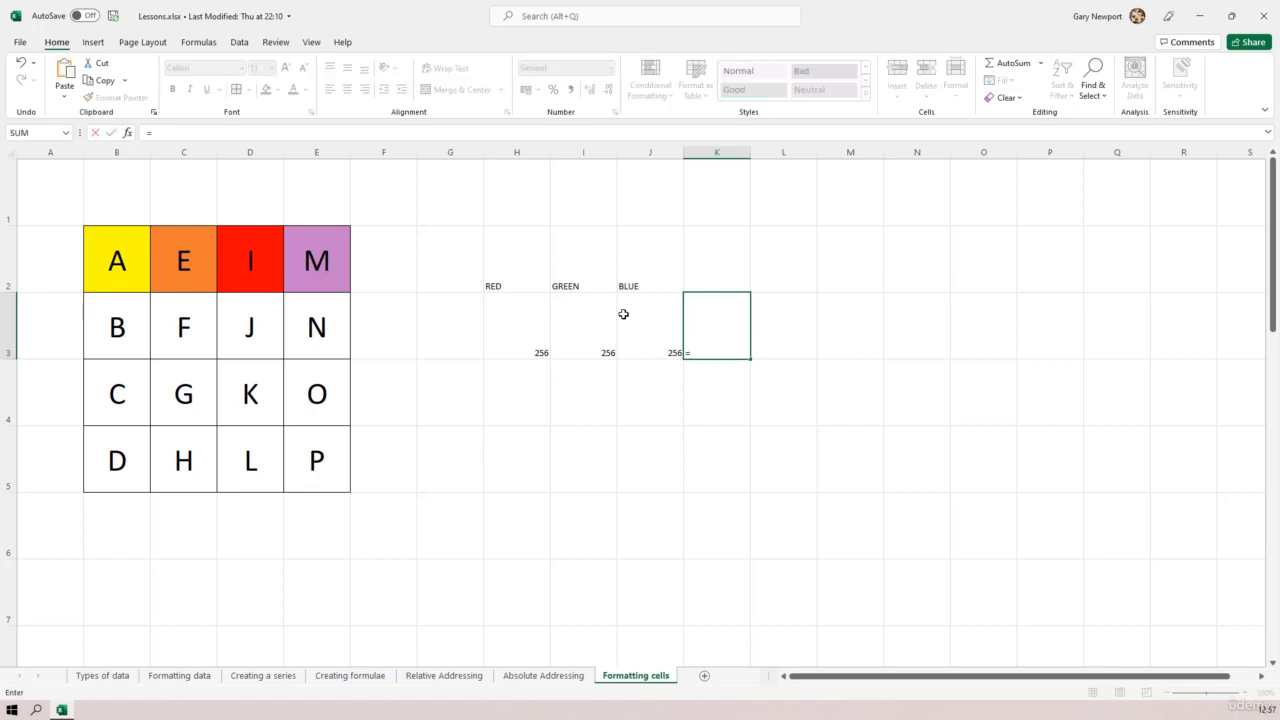
{"action": "key", "text": "Left"}
{"action": "key", "text": "Left"}
{"action": "key", "text": "Left"}
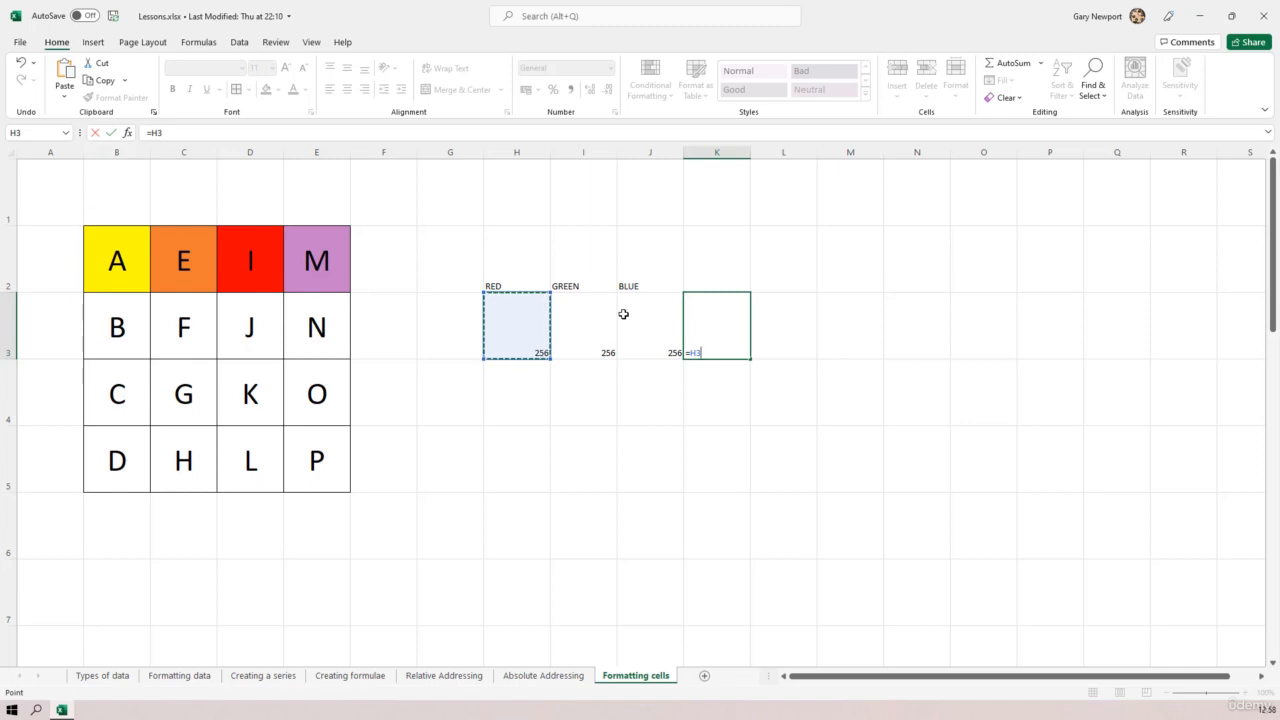
{"action": "type", "text": "*"}
{"action": "key", "text": "Left"}
{"action": "key", "text": "Left"}
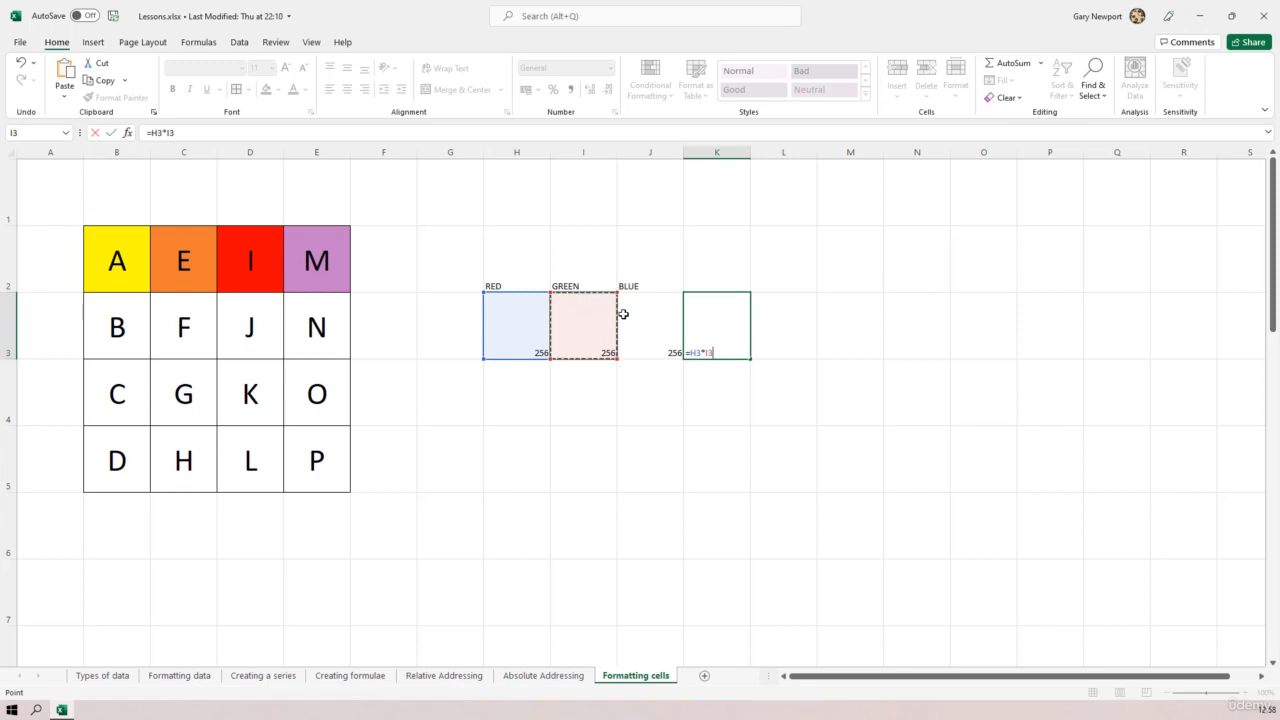
{"action": "type", "text": "*"}
{"action": "left_click", "coordinate": [623, 314]}
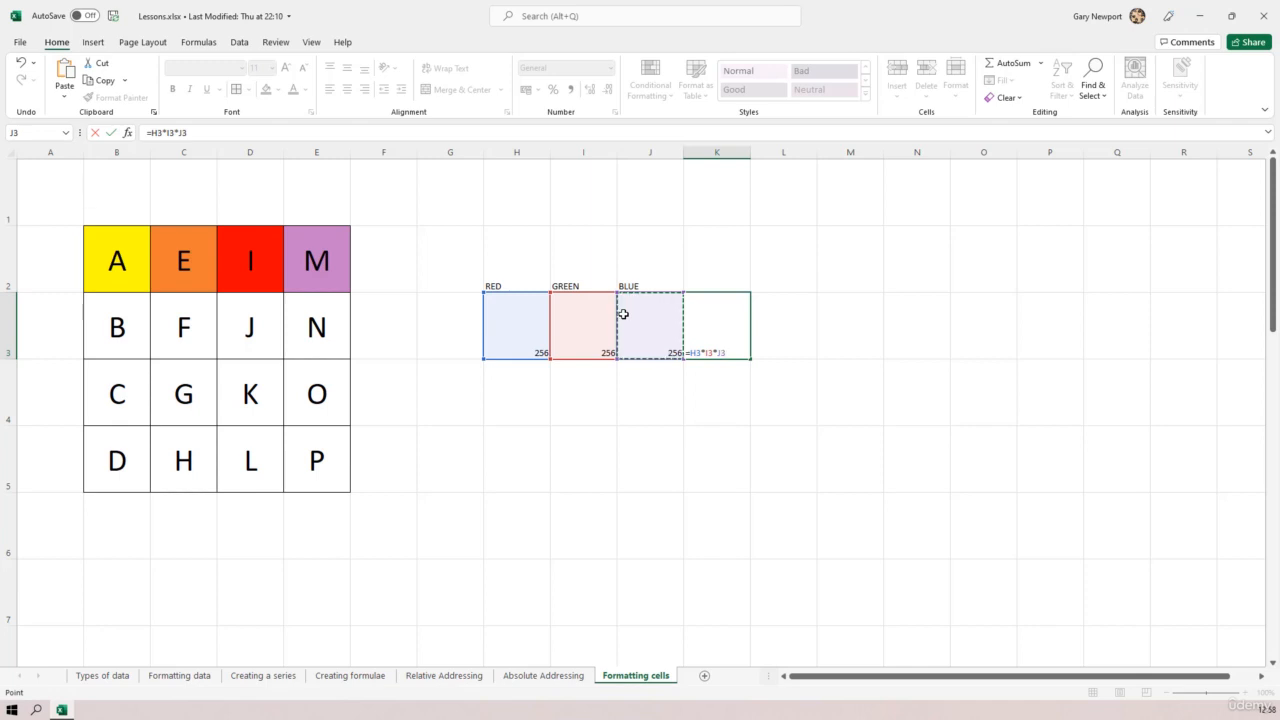
{"action": "key", "text": "Return"}
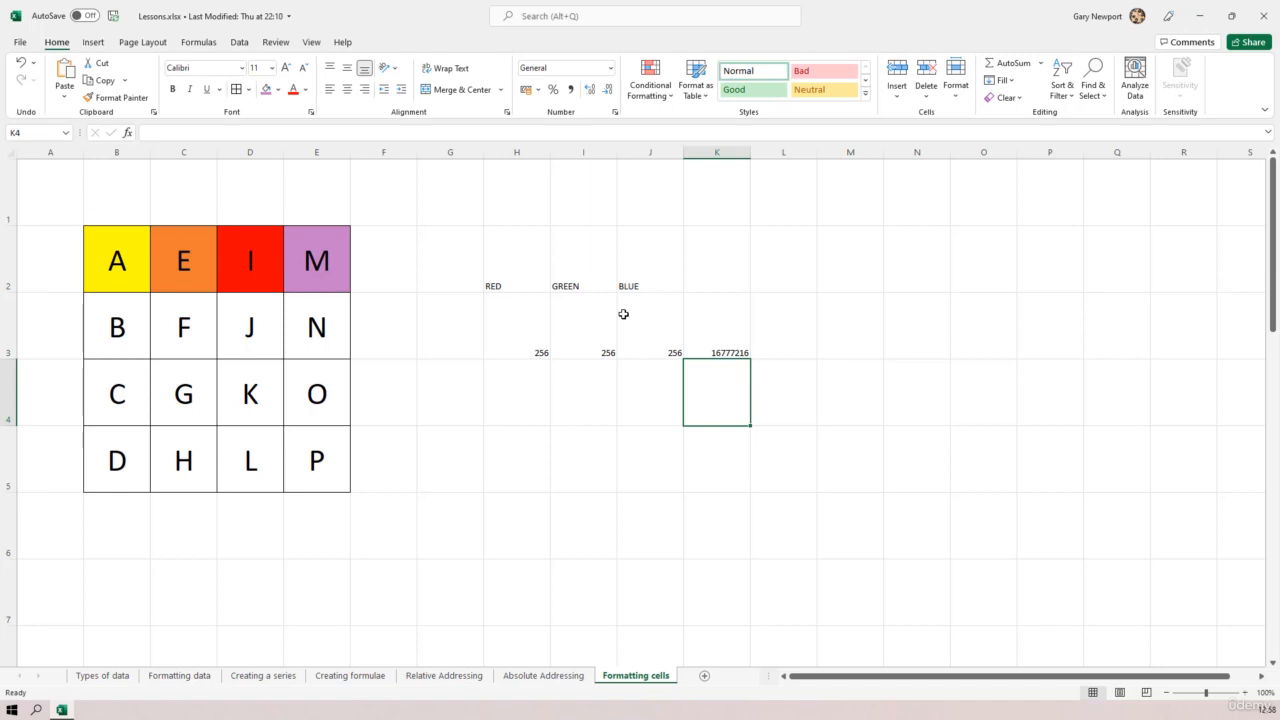
Fill cell B3 with the theme colour black
{"action": "left_click", "coordinate": [121, 333]}
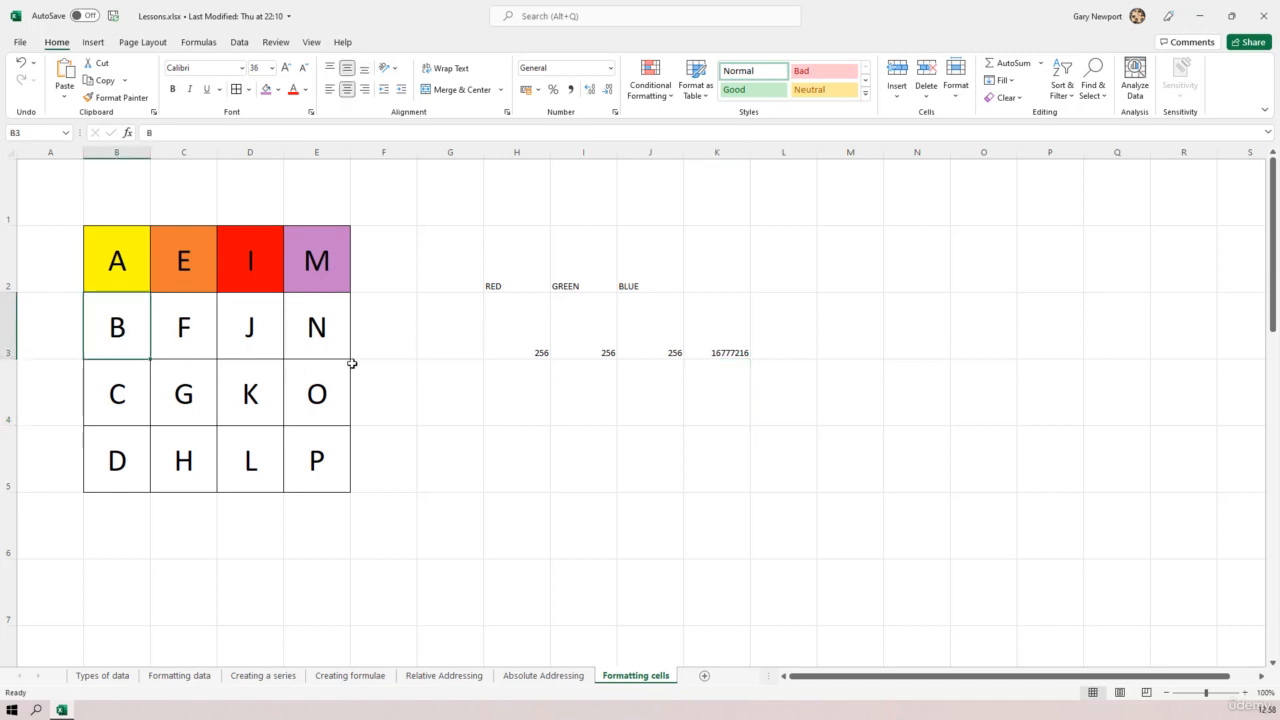
{"action": "left_click", "coordinate": [281, 97]}
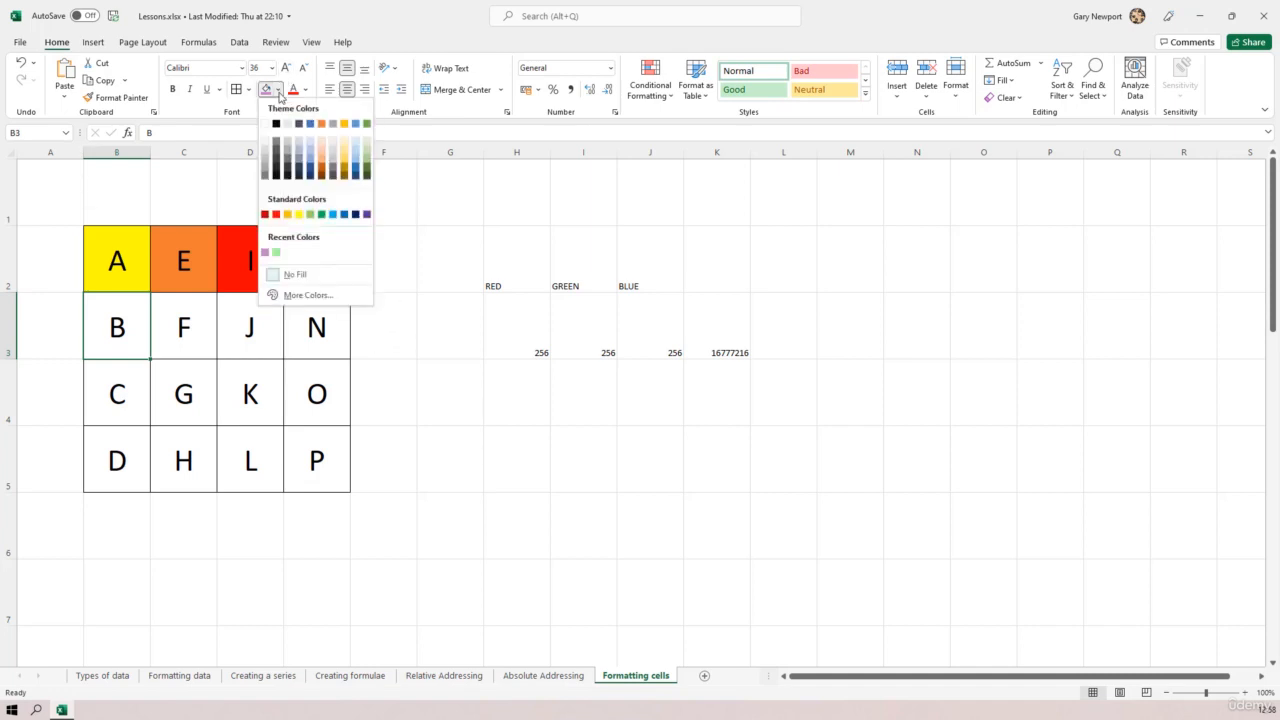
{"action": "left_click", "coordinate": [279, 126]}
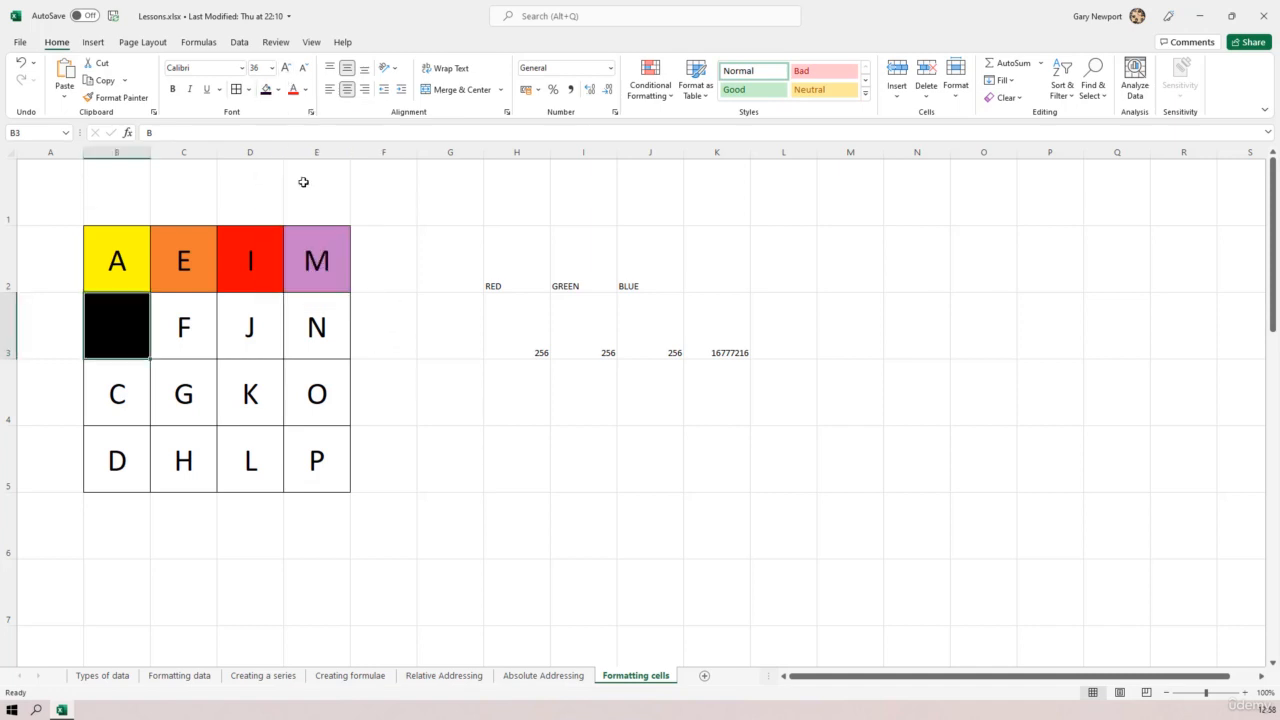
{"action": "left_click", "coordinate": [437, 414]}
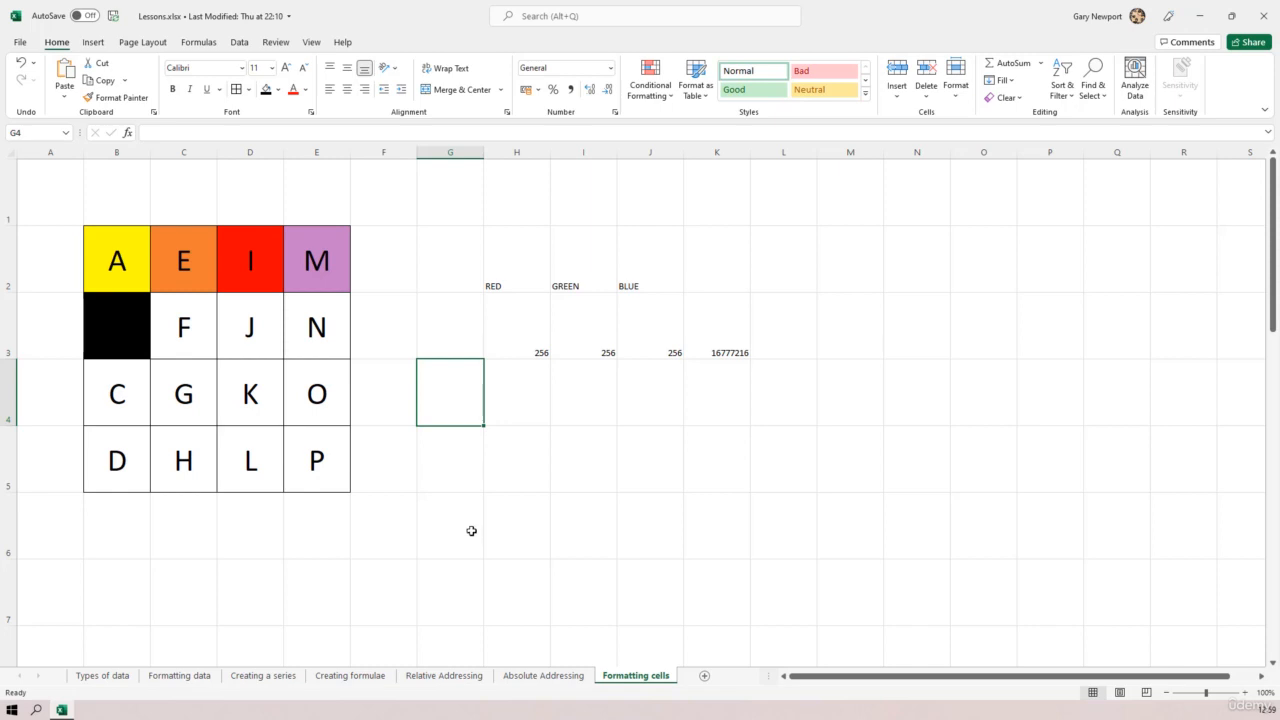
Fill cell C3, containing the letter F, with standard red
{"action": "left_click", "coordinate": [184, 329]}
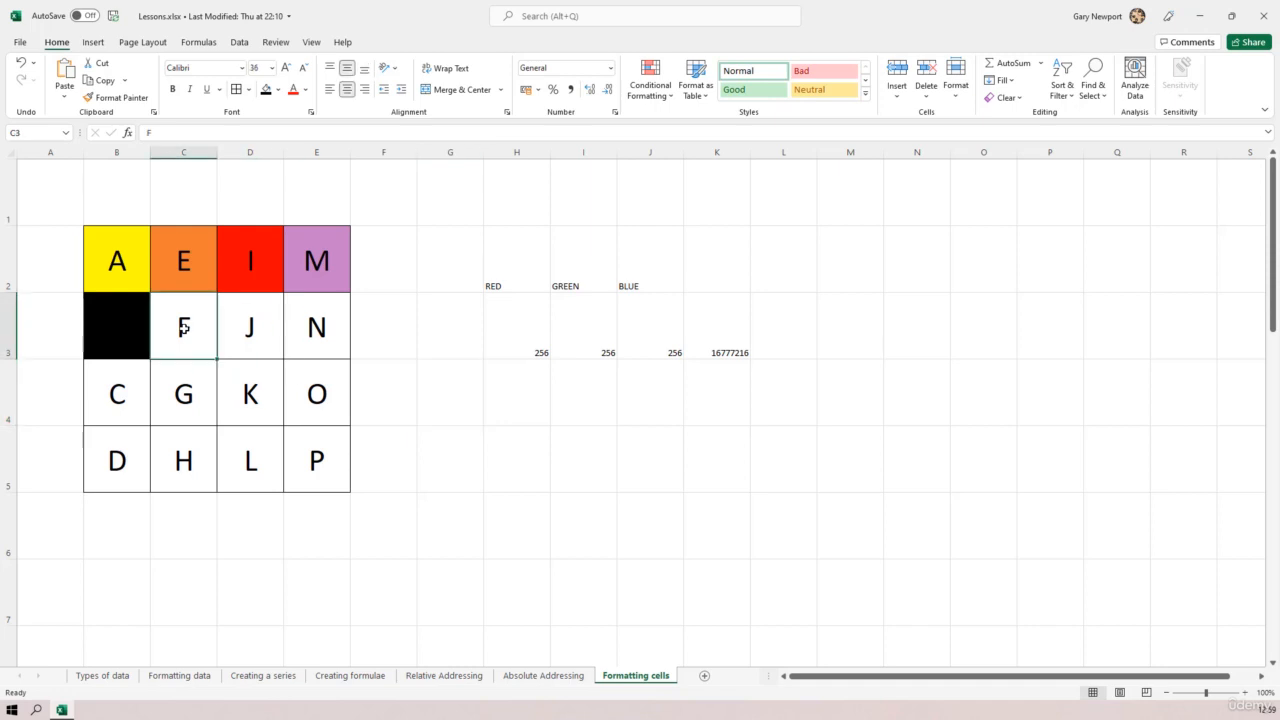
{"action": "left_click", "coordinate": [277, 90]}
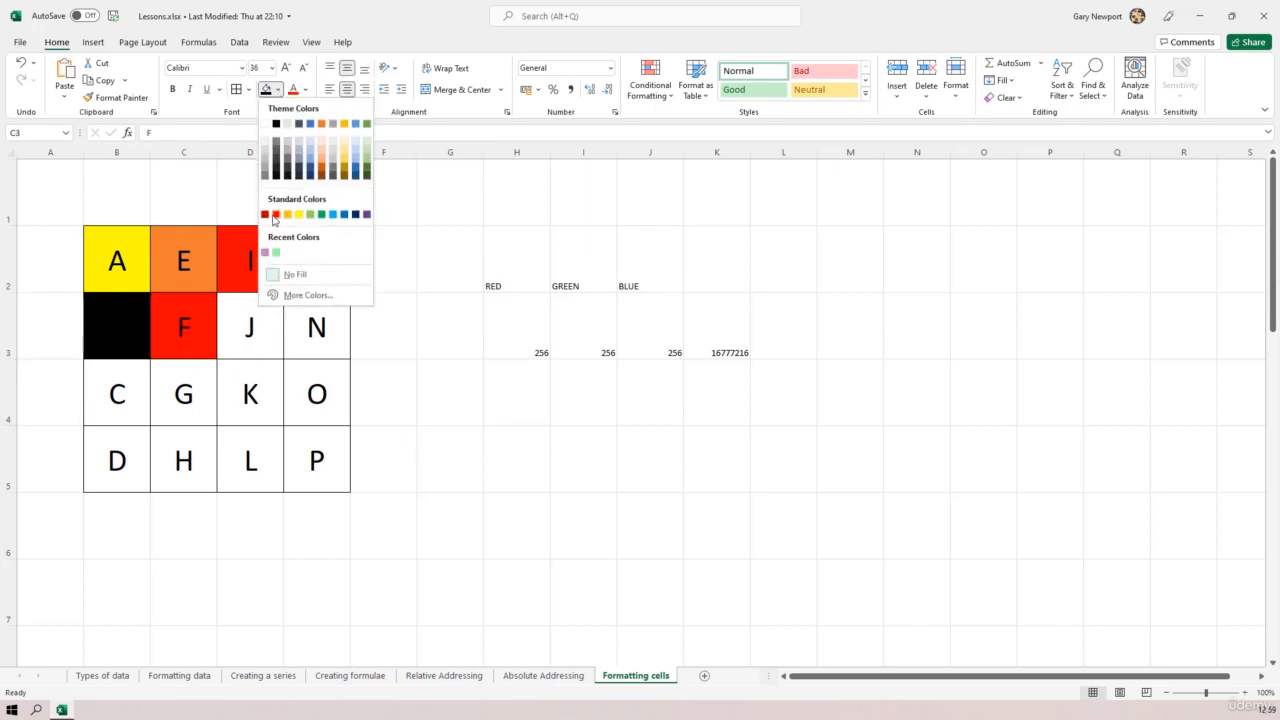
{"action": "left_click", "coordinate": [276, 214]}
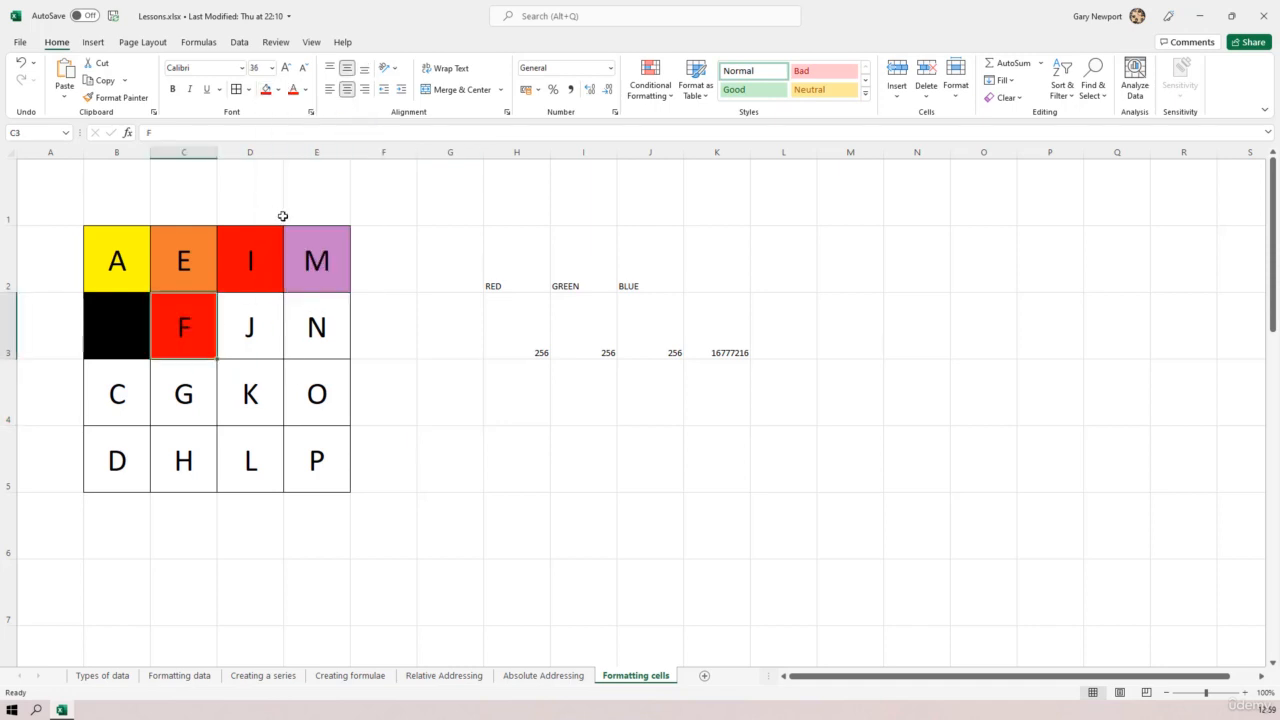
Set the font colour of cell C3 to red and open the cell's content for editing
{"action": "left_click", "coordinate": [294, 92]}
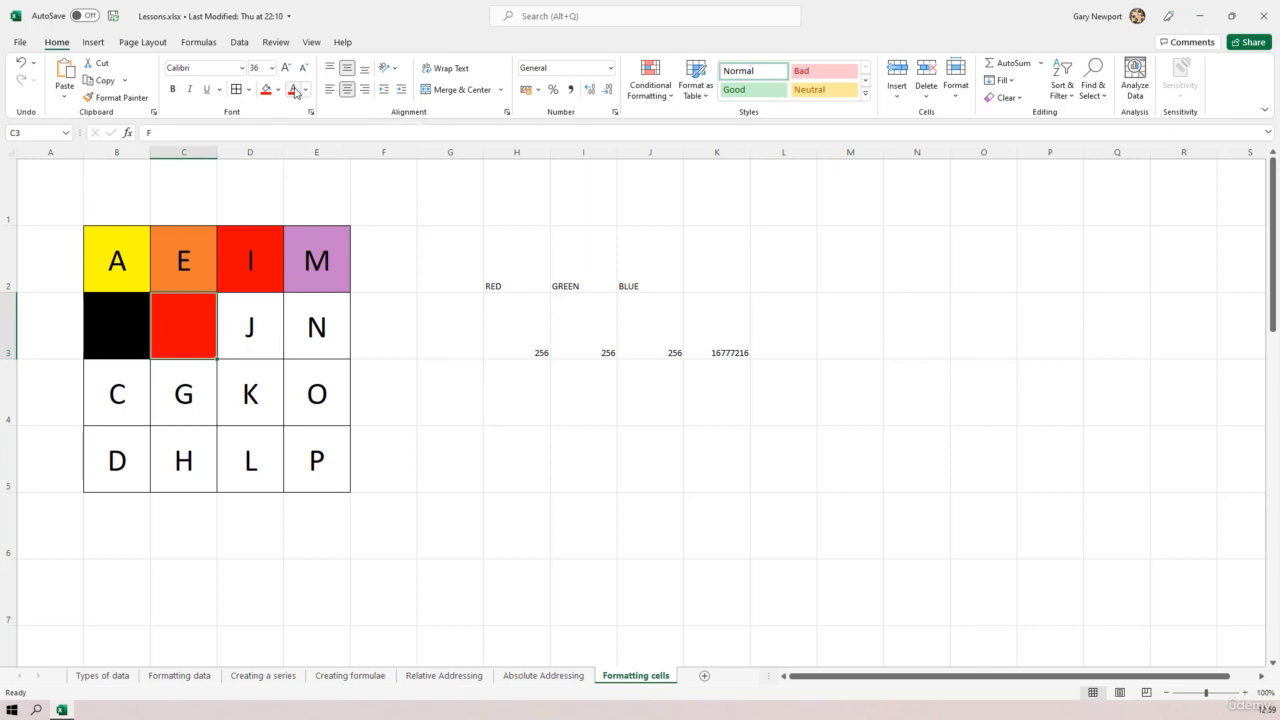
{"action": "left_click", "coordinate": [430, 437]}
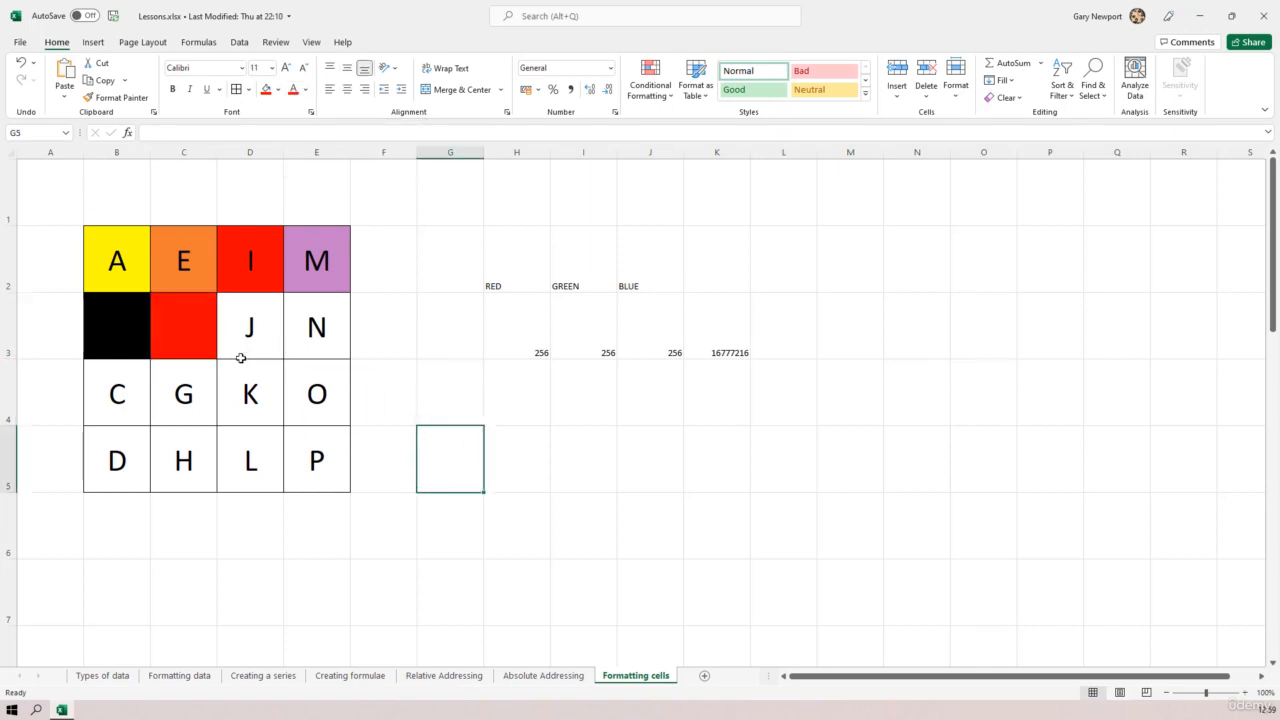
{"action": "left_click", "coordinate": [190, 332]}
{"action": "left_click", "coordinate": [156, 133]}
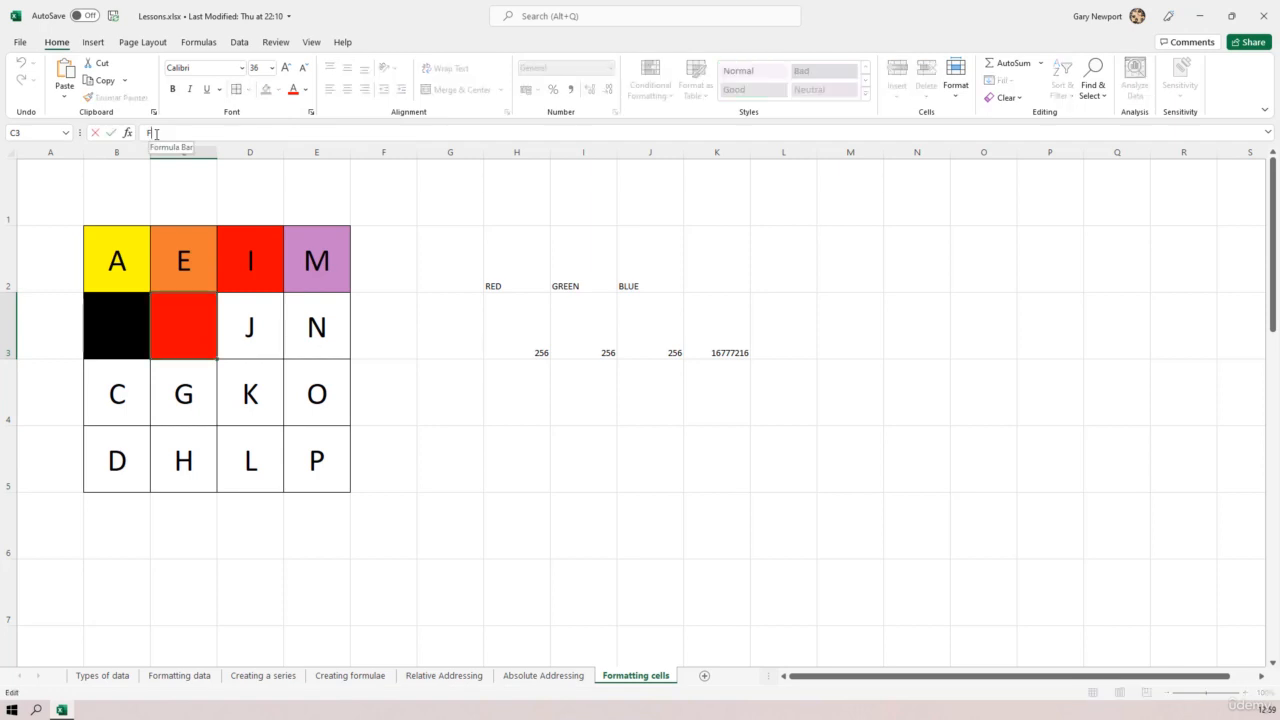